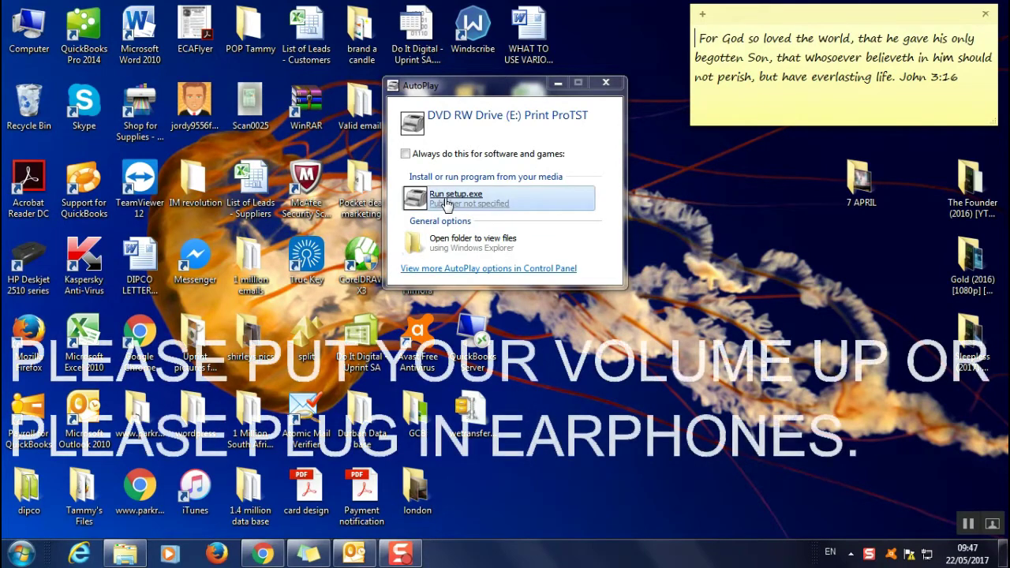
# - Launch setup.exe from the disc and accept the licence agreement to reach the CD key page
pyautogui.click(444, 202)
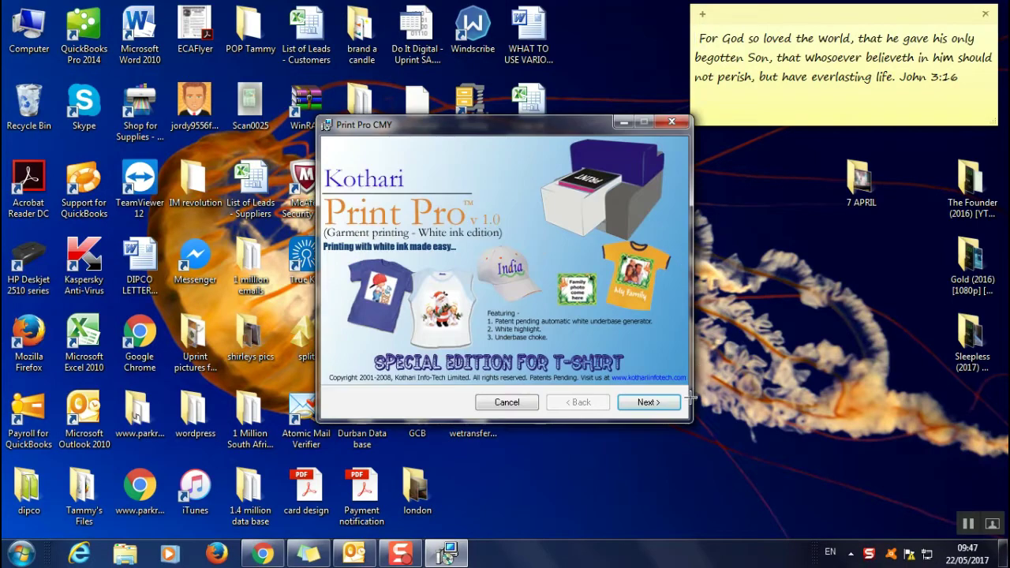
pyautogui.click(657, 405)
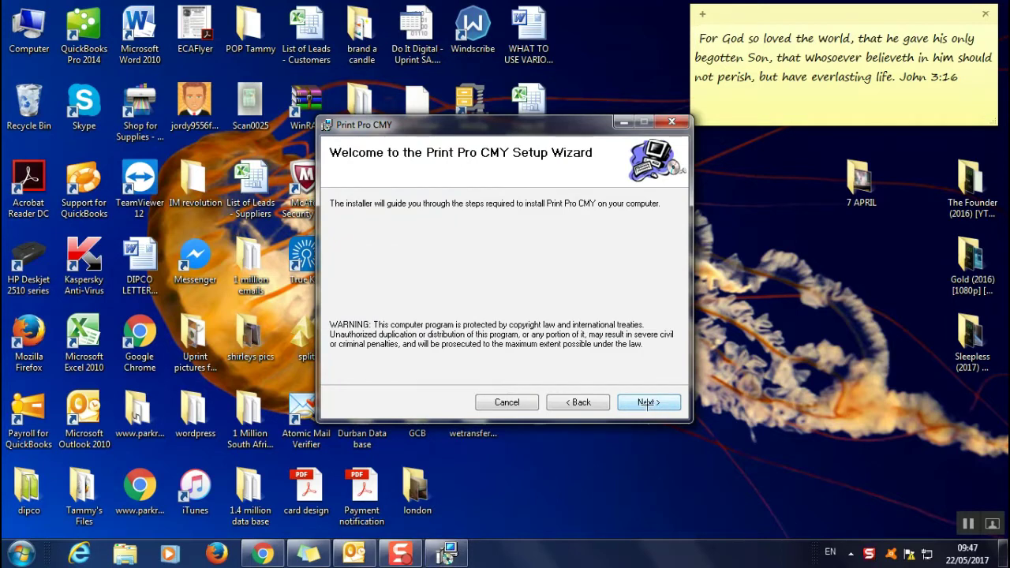
pyautogui.click(646, 402)
pyautogui.click(478, 371)
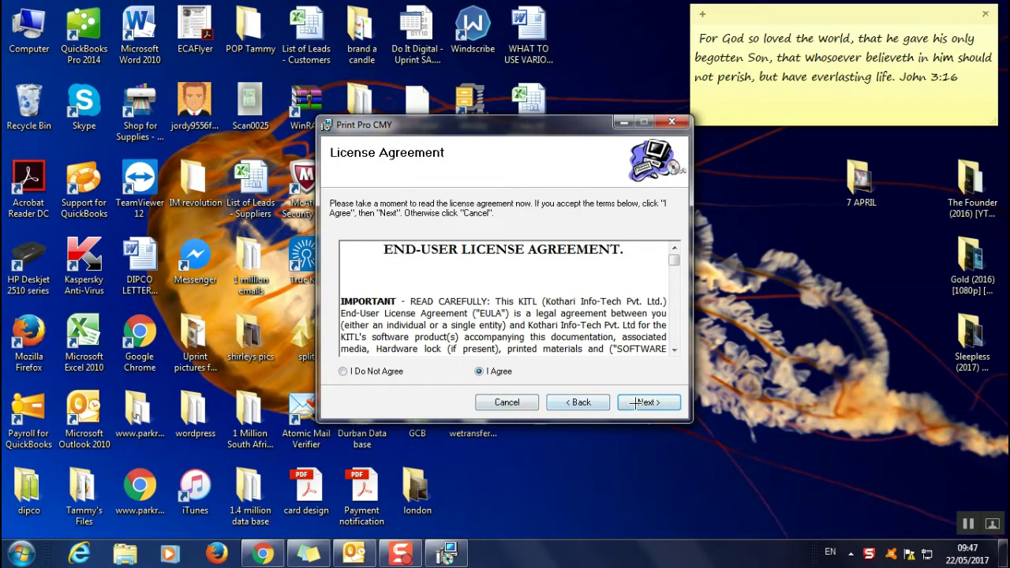
pyautogui.click(636, 403)
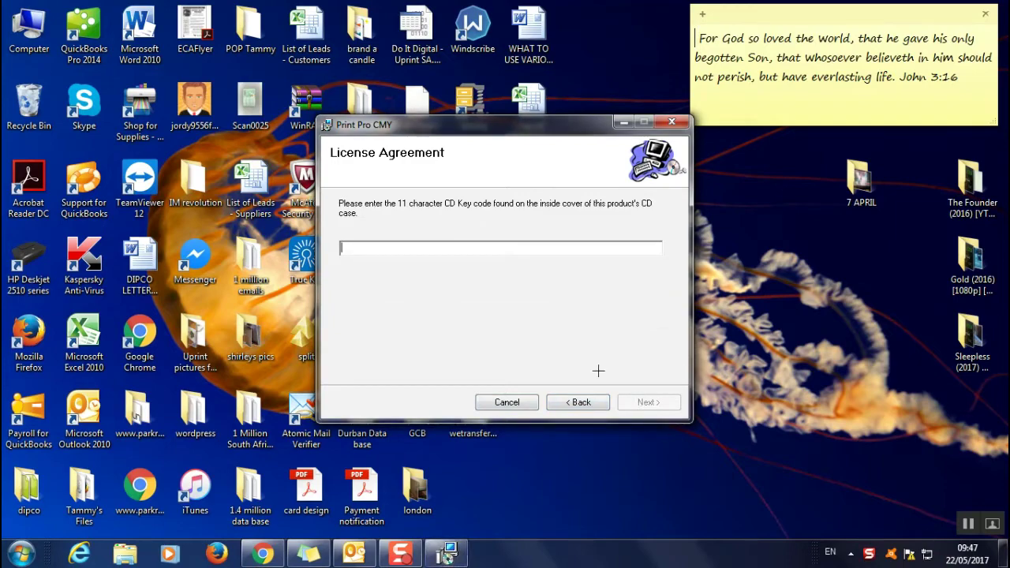
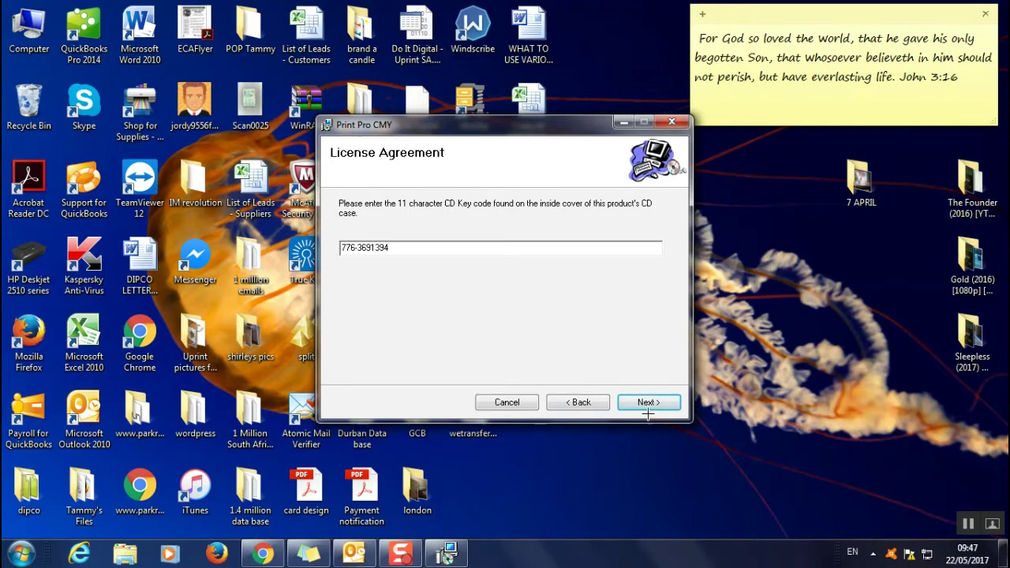
# - Enter the 11-character CD key, correcting an extra trailing digit, and submit it
pyautogui.click(645, 401)
# - Fill in the company and serial number fields and submit the user details
pyautogui.click(405, 267)
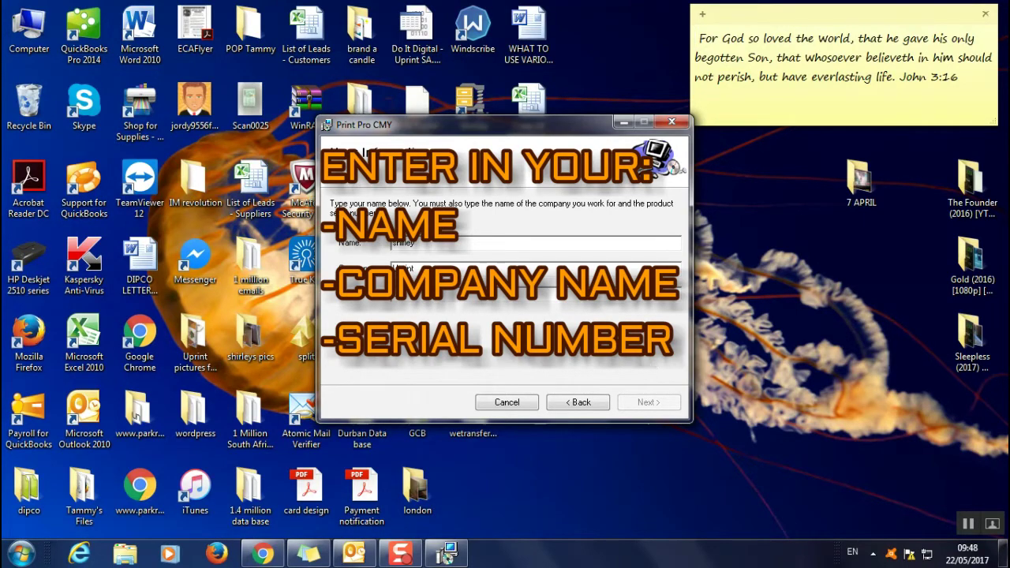
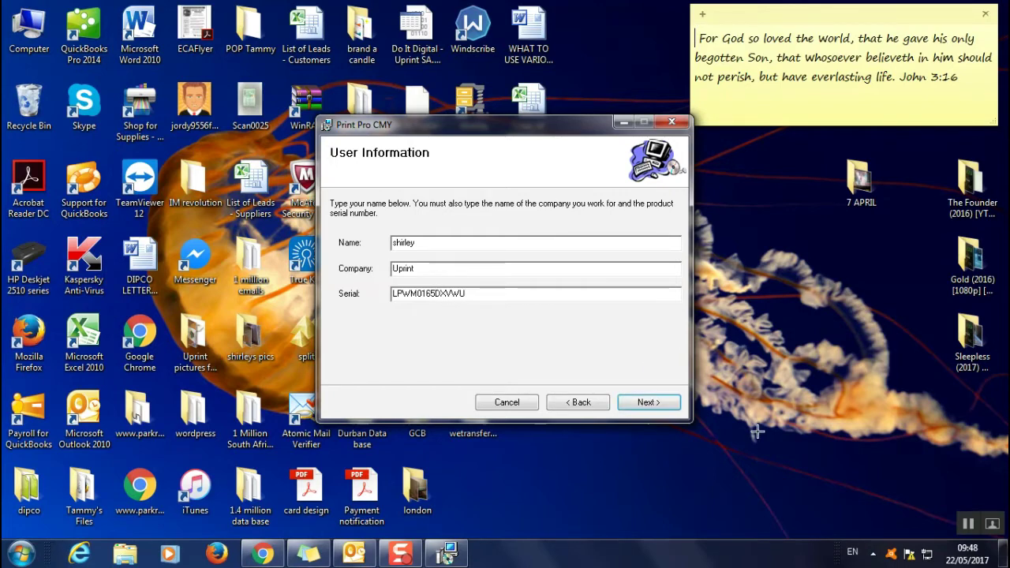
pyautogui.click(663, 404)
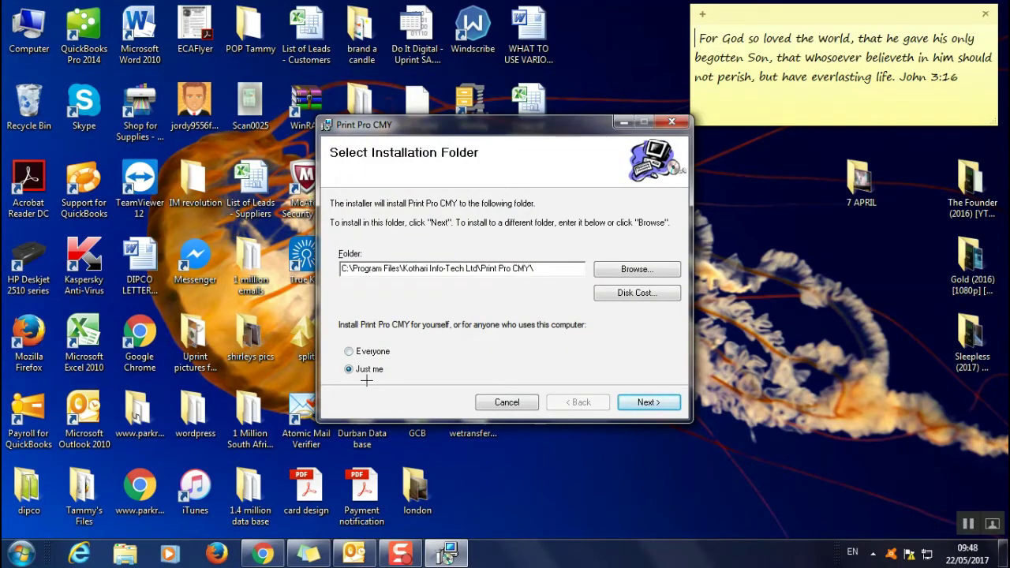
# - Keep the default C:\Program Files\Kothari Info-Tech Ltd\Print Pro CMY\ folder and start installing
pyautogui.click(650, 403)
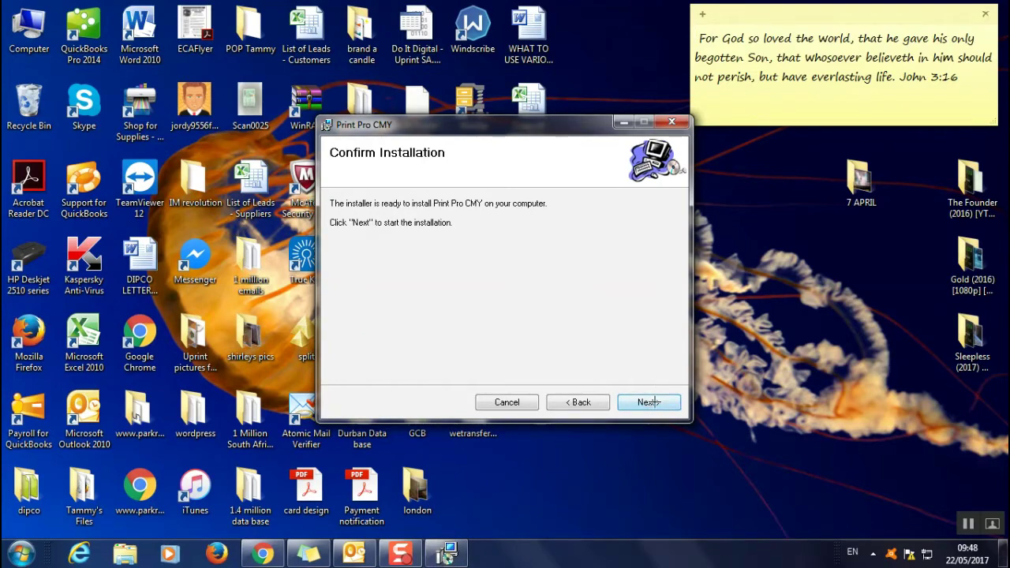
pyautogui.click(648, 403)
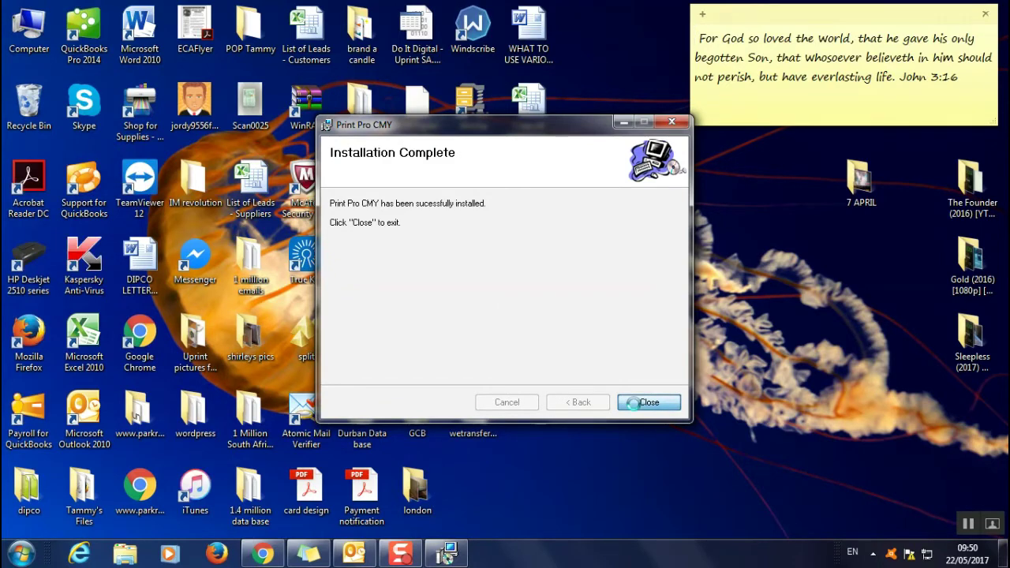
# - Close the installer, launch Print Pro CMY and agree to install the HASP driver
pyautogui.click(635, 405)
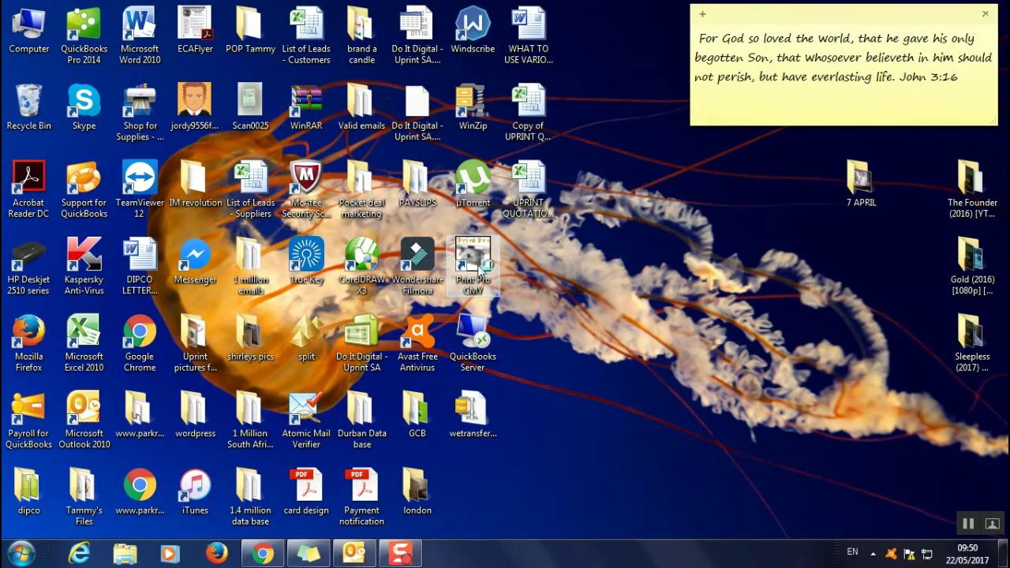
pyautogui.doubleClick(481, 268)
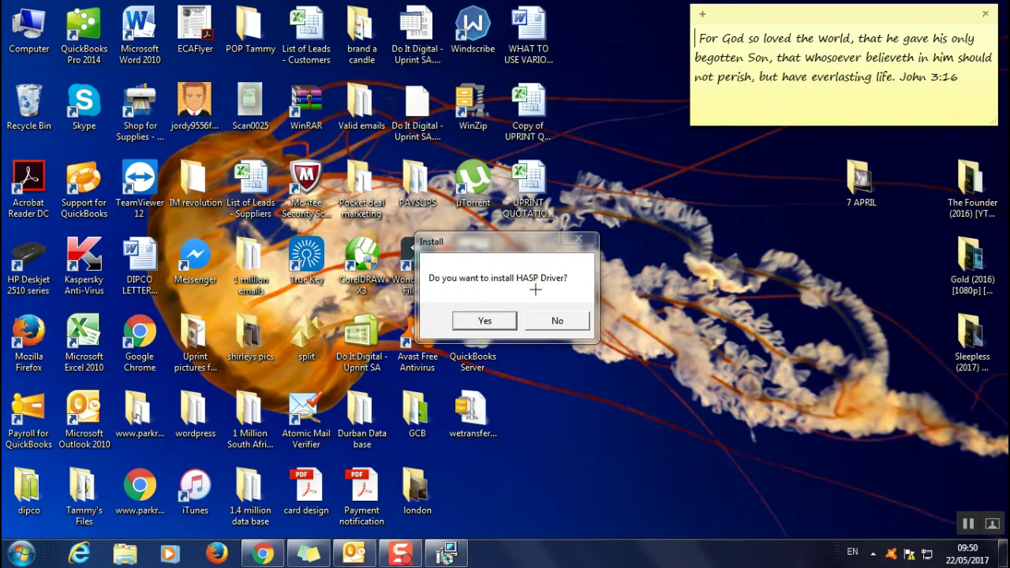
pyautogui.click(486, 320)
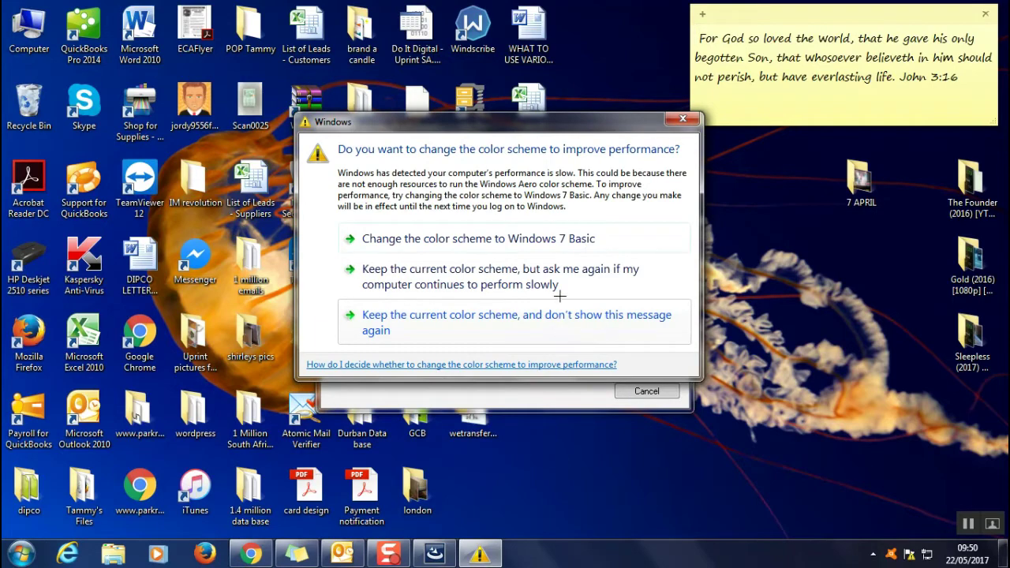
pyautogui.click(683, 119)
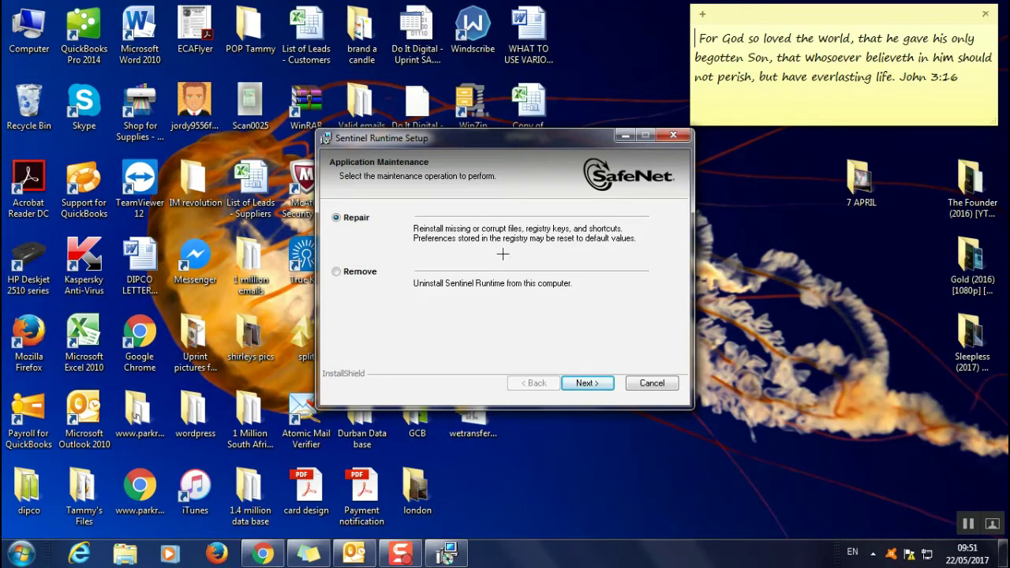
# - Repair the Sentinel Runtime installation and close its setup once finished
pyautogui.click(574, 384)
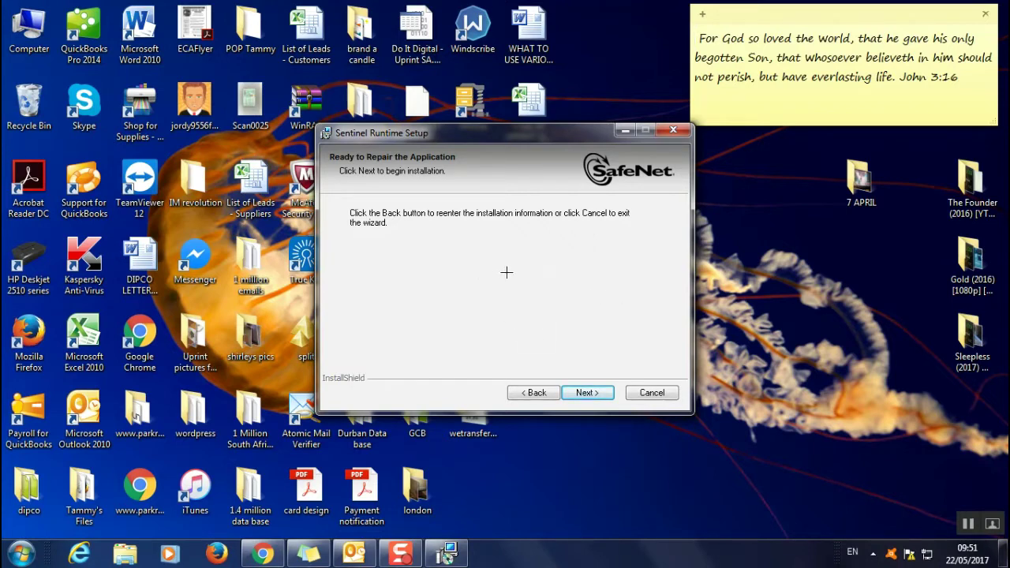
pyautogui.click(586, 392)
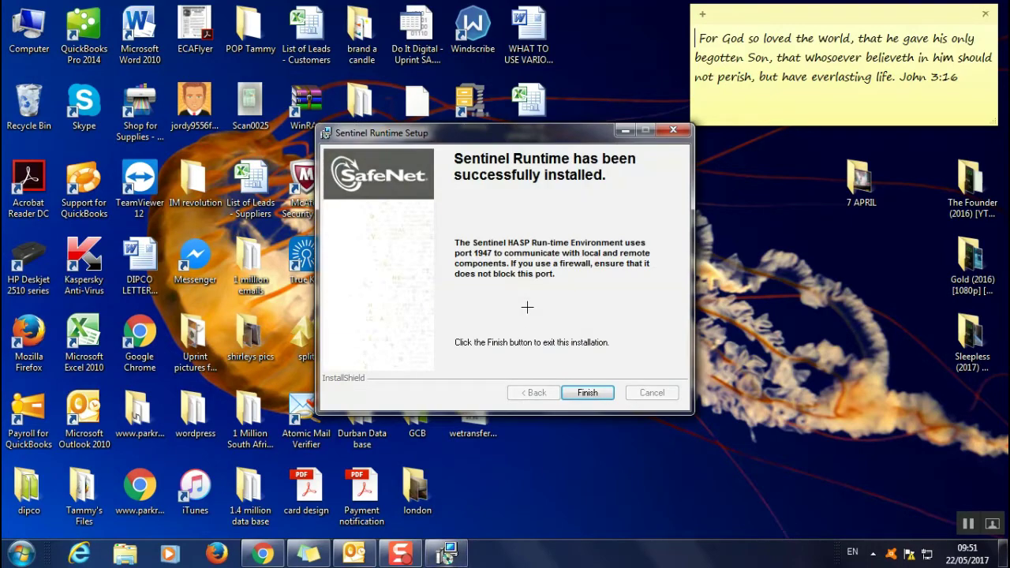
pyautogui.click(587, 393)
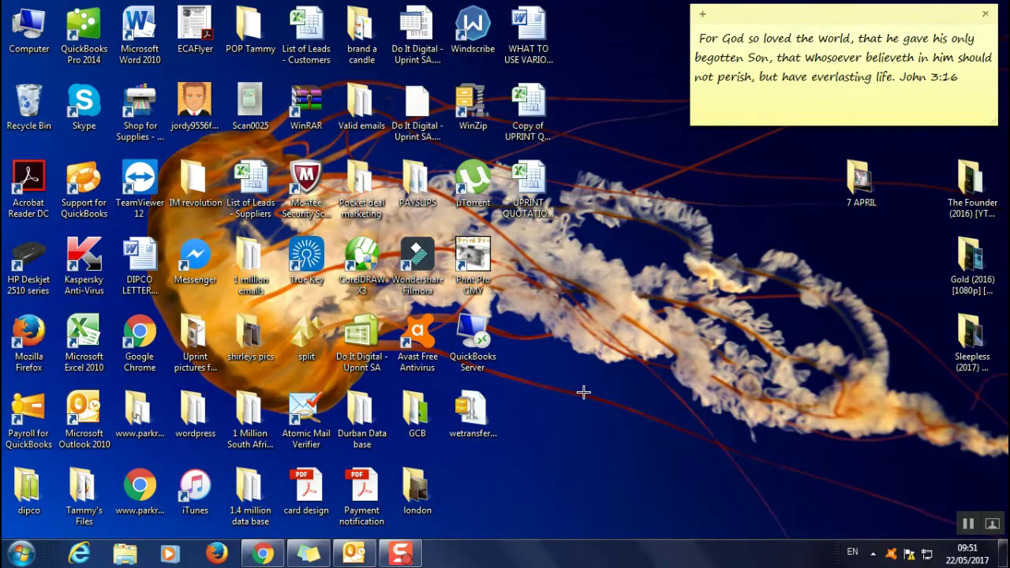
# - Start Print Pro CMY, close the blank Page Layout, and open Print Setup for the OKI Laserjet C711
pyautogui.doubleClick(464, 256)
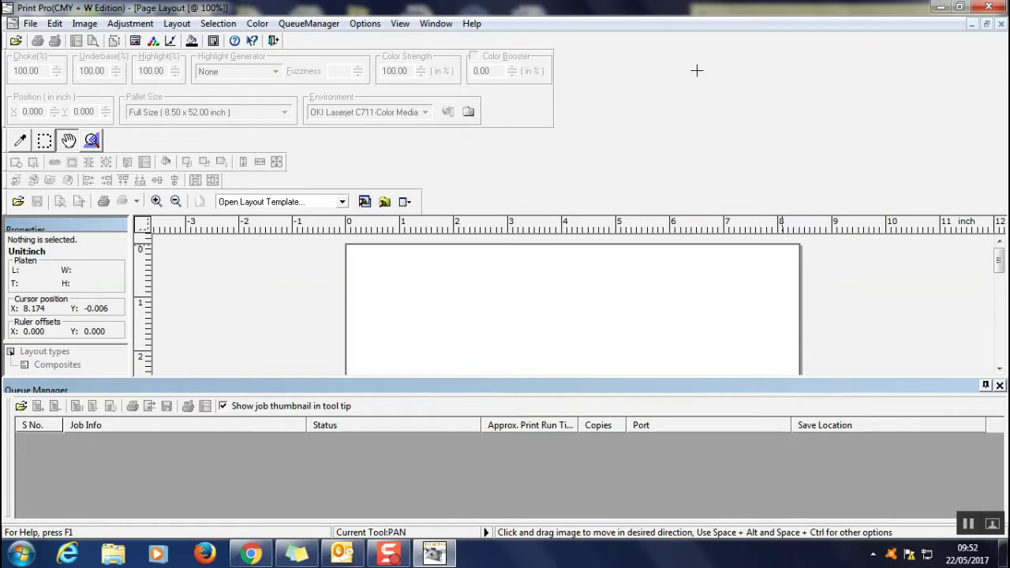
pyautogui.click(1001, 24)
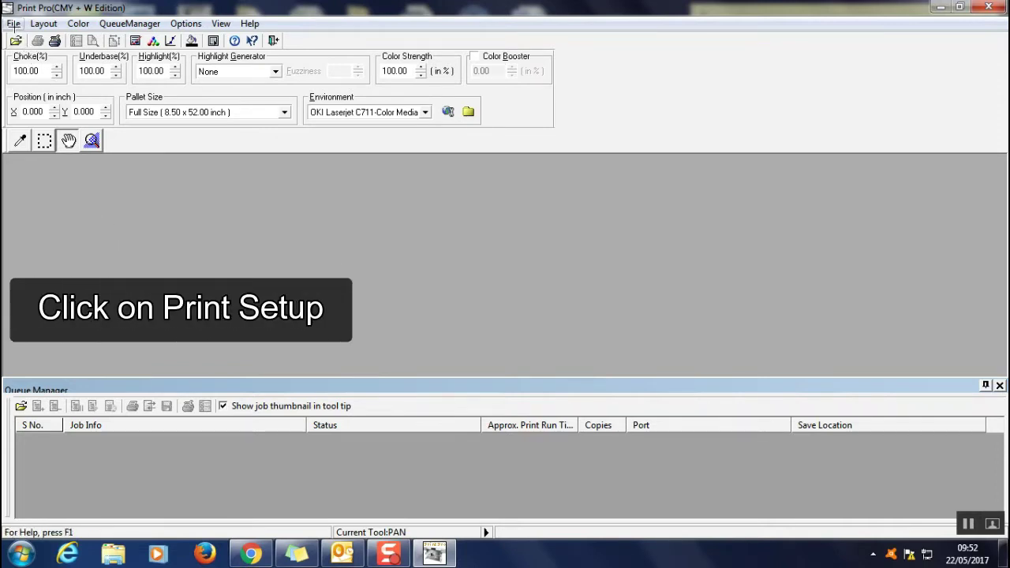
pyautogui.click(55, 40)
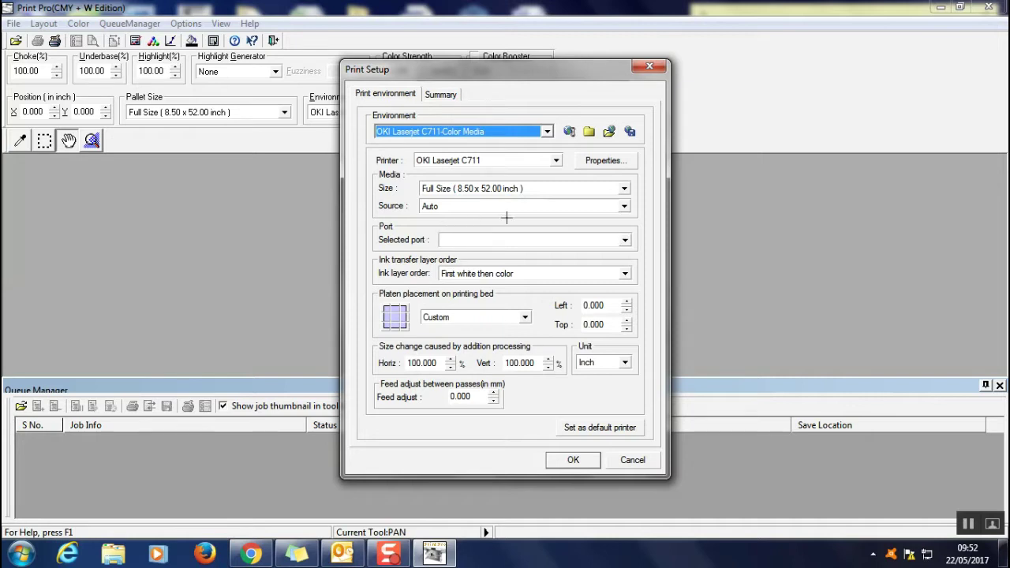
# - Set the media size to ISO A4 and the media source to Multipurpose Tray
pyautogui.click(623, 189)
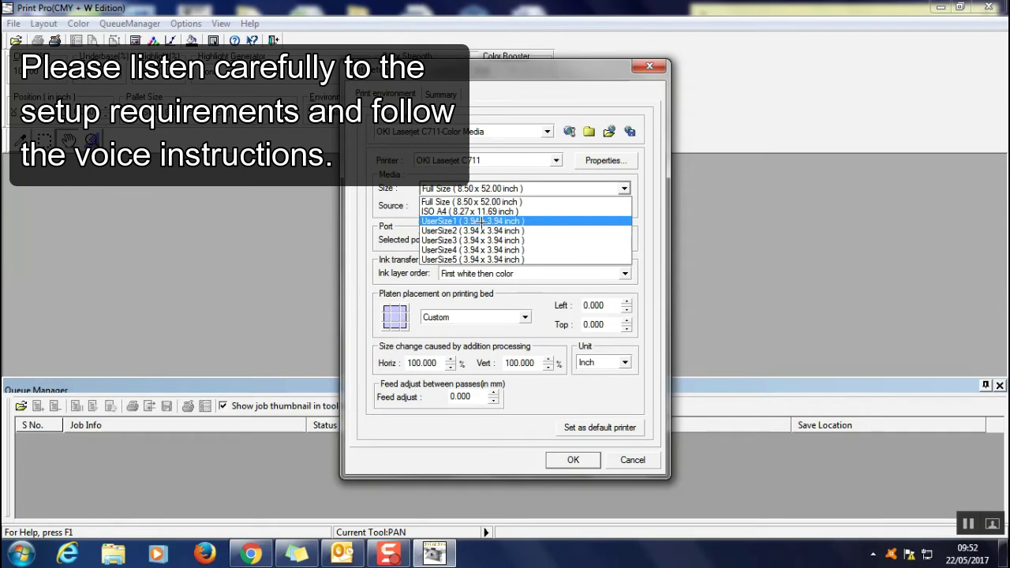
pyautogui.click(472, 211)
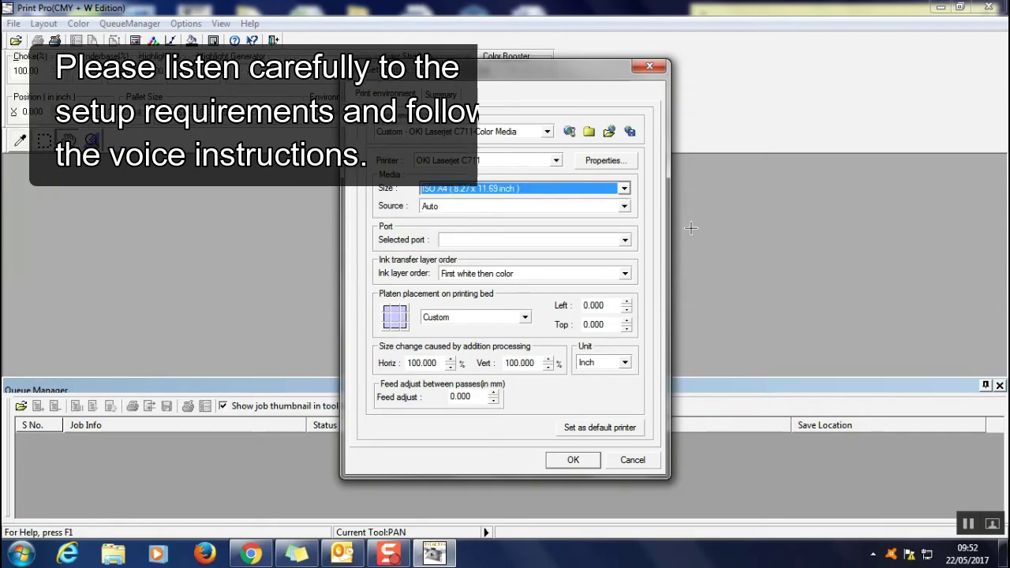
pyautogui.click(624, 207)
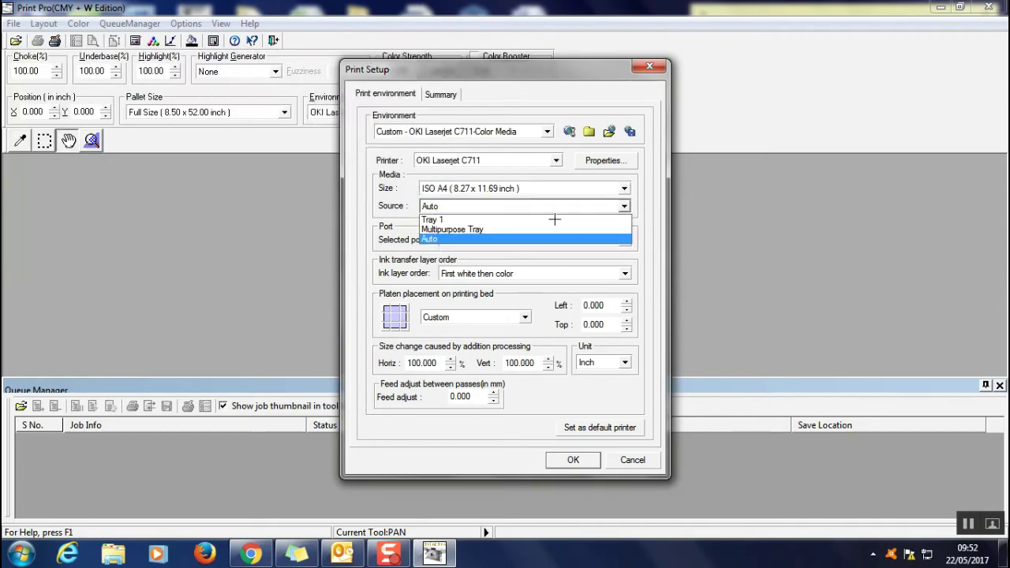
pyautogui.click(493, 229)
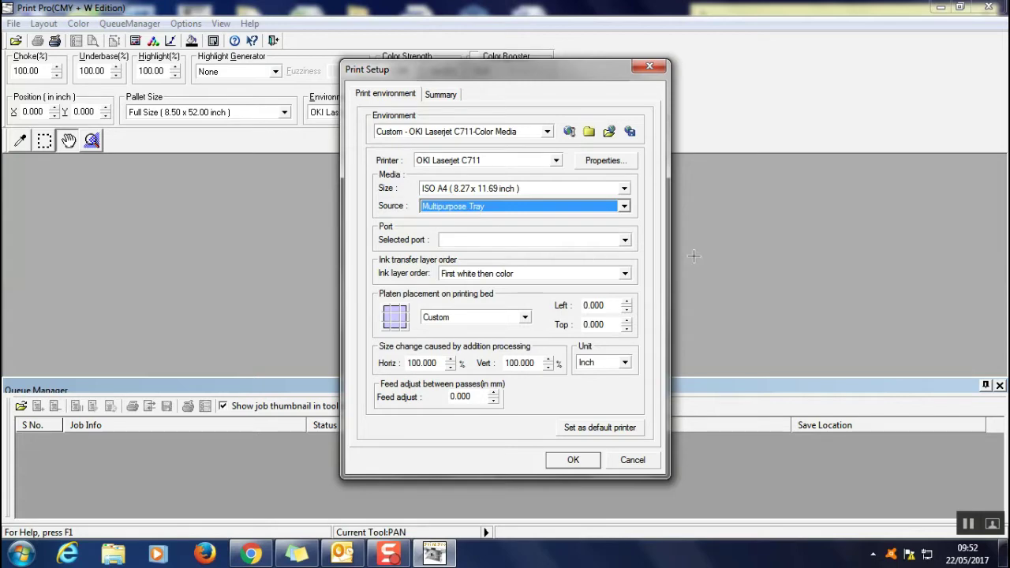
# - Check the port list, which is empty, and dismiss the Windows colour-scheme warning
pyautogui.click(625, 239)
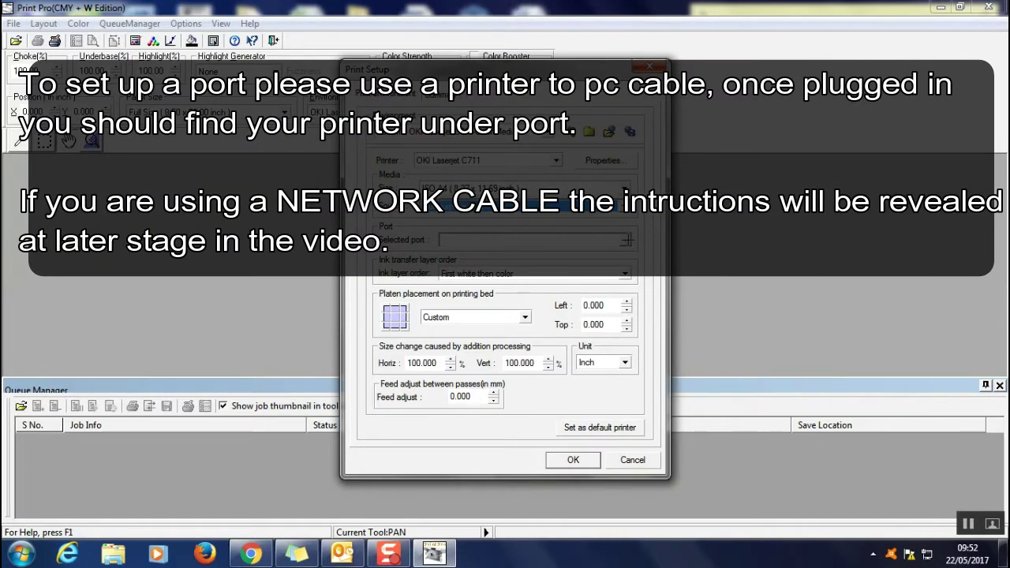
pyautogui.click(626, 239)
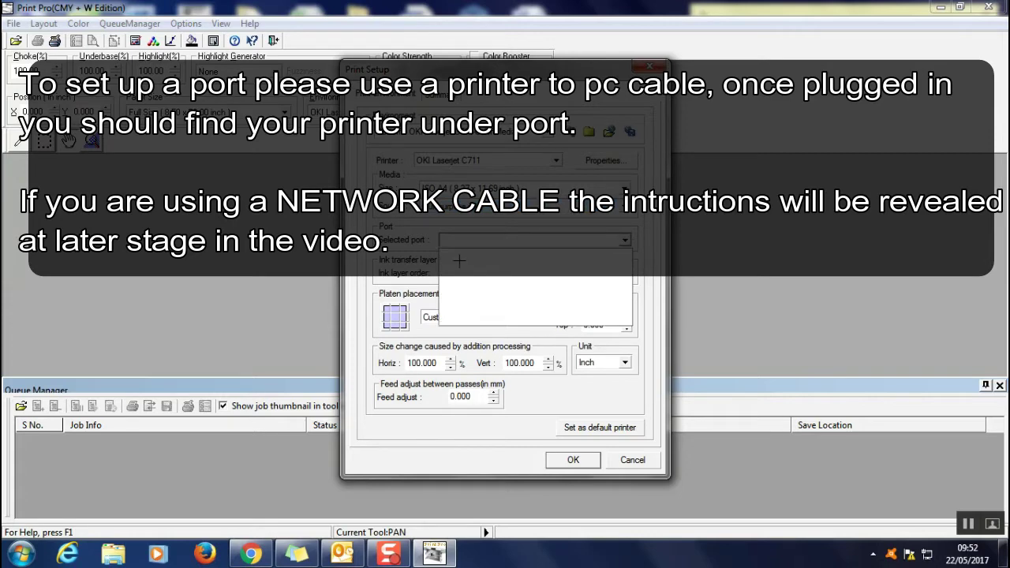
pyautogui.click(625, 241)
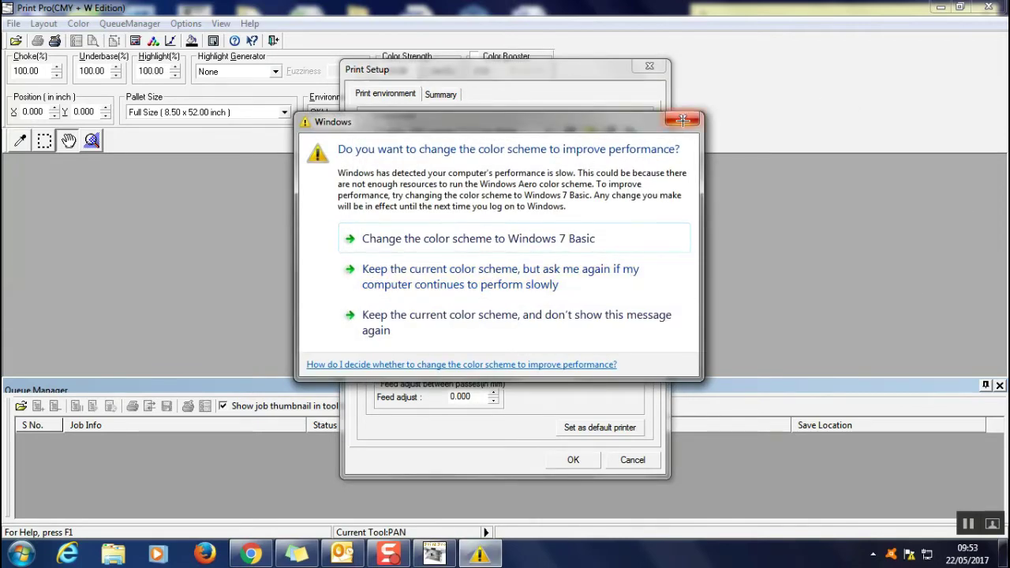
pyautogui.click(682, 120)
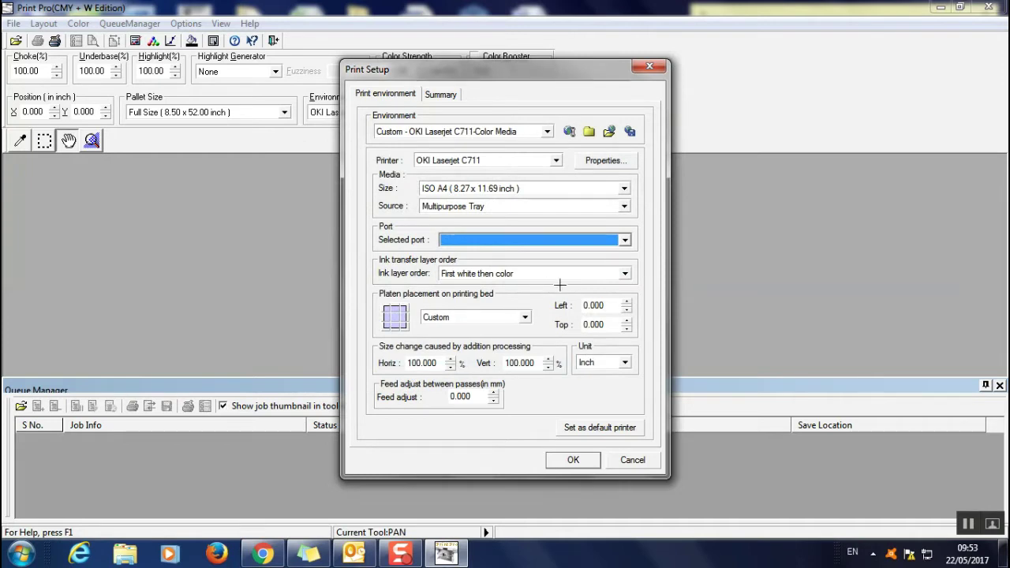
# - Switch the measurement unit to Millimeter and bring up the printer's Properties
pyautogui.click(625, 363)
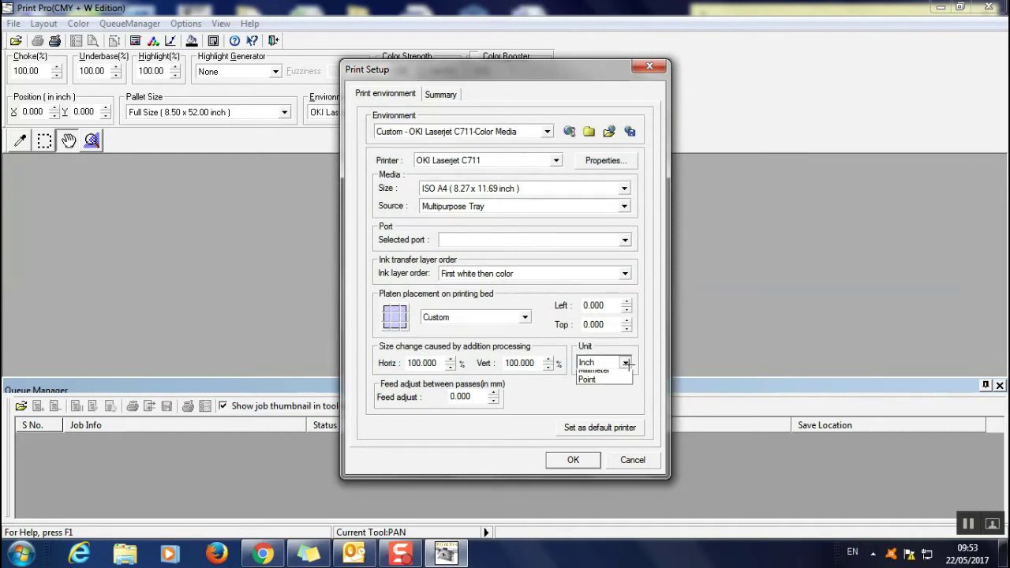
pyautogui.click(605, 395)
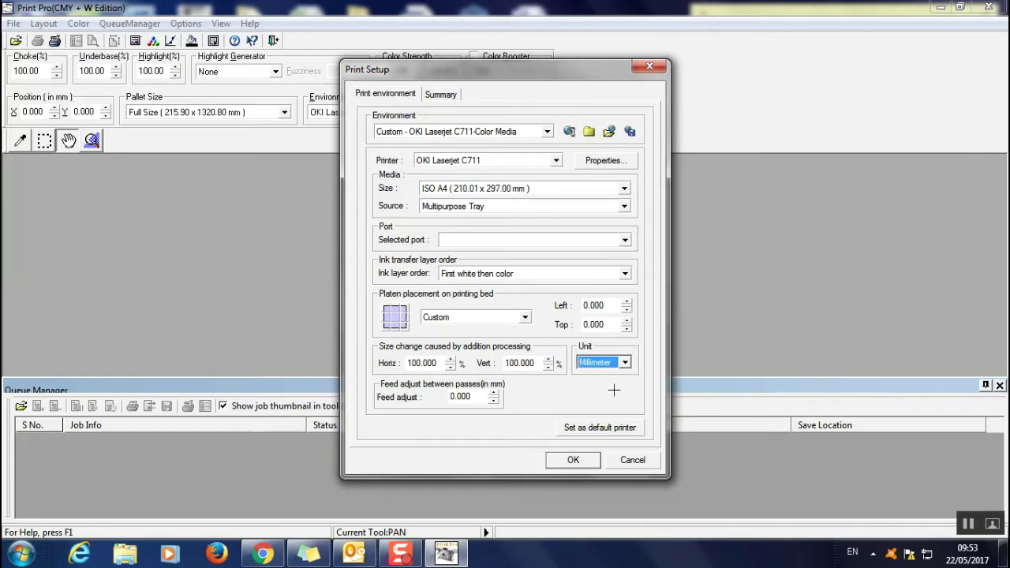
pyautogui.click(604, 160)
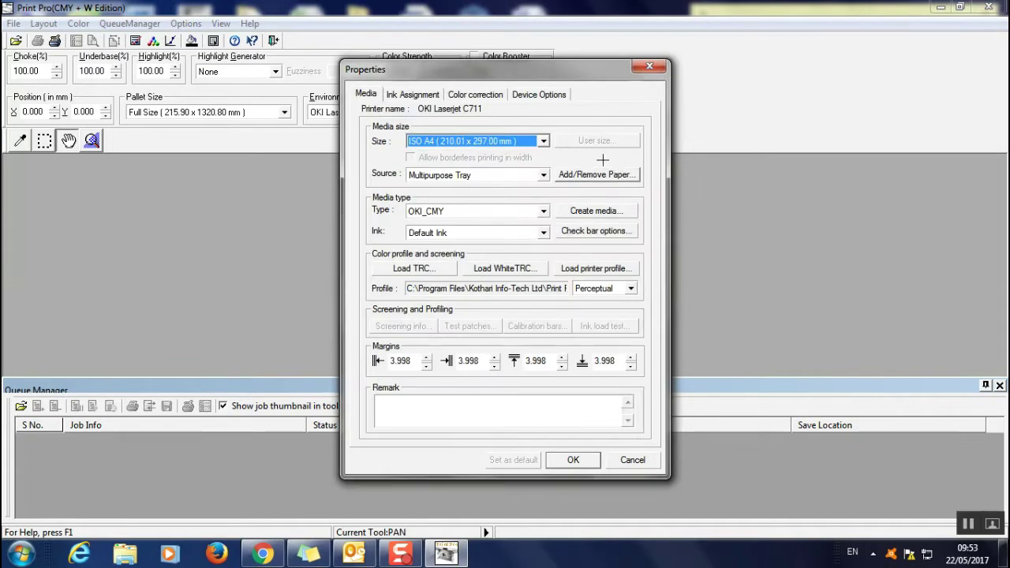
# - Print the Determine Ink Order test patches with slots set to Cyan, Magenta, Yellow, White
pyautogui.click(430, 94)
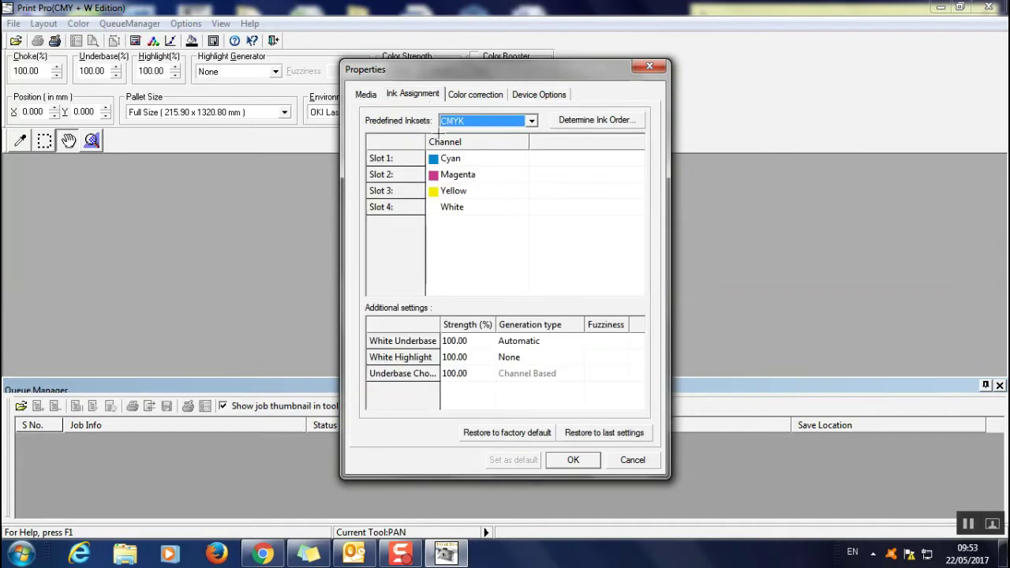
pyautogui.click(466, 159)
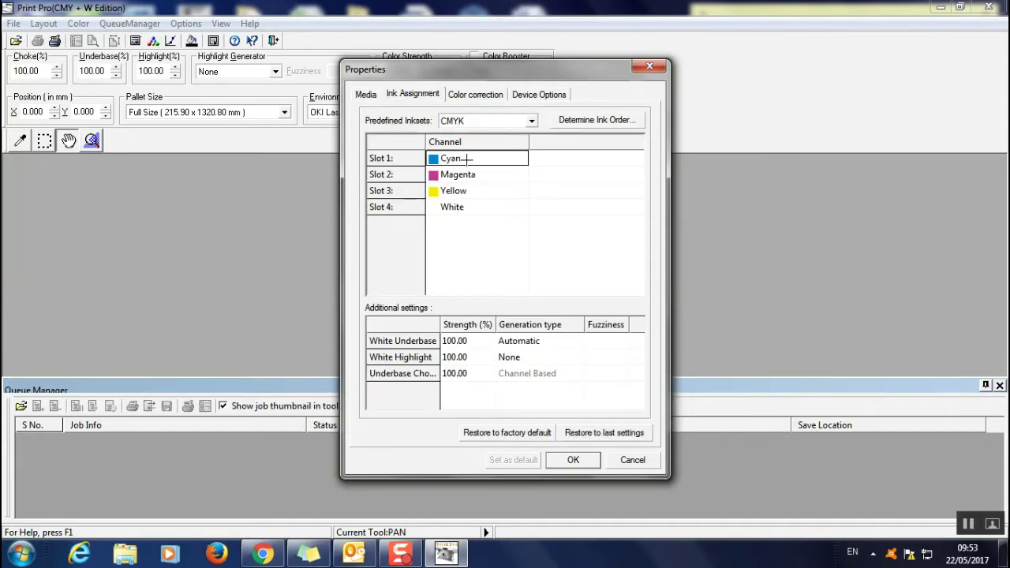
pyautogui.click(584, 120)
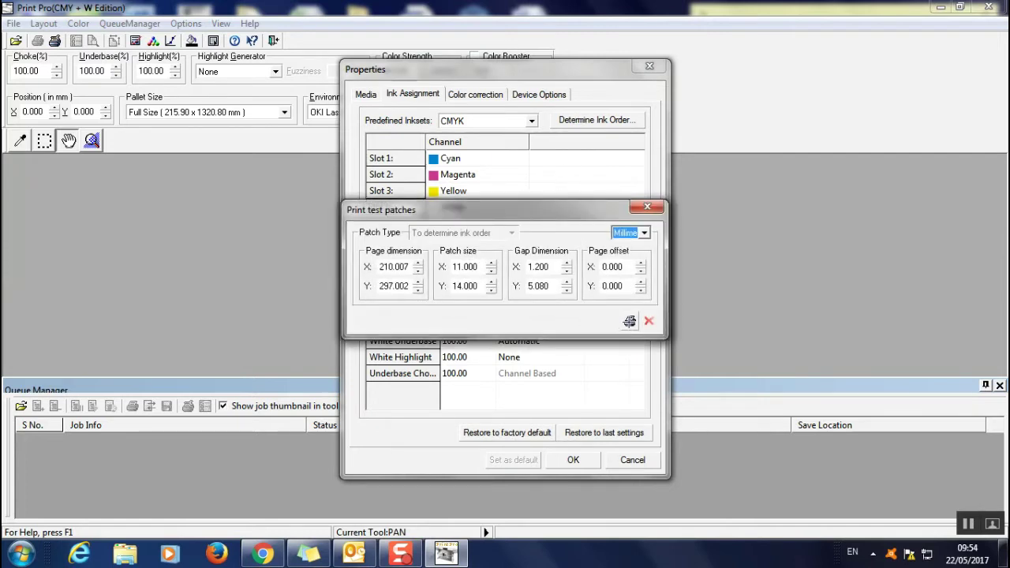
pyautogui.click(647, 206)
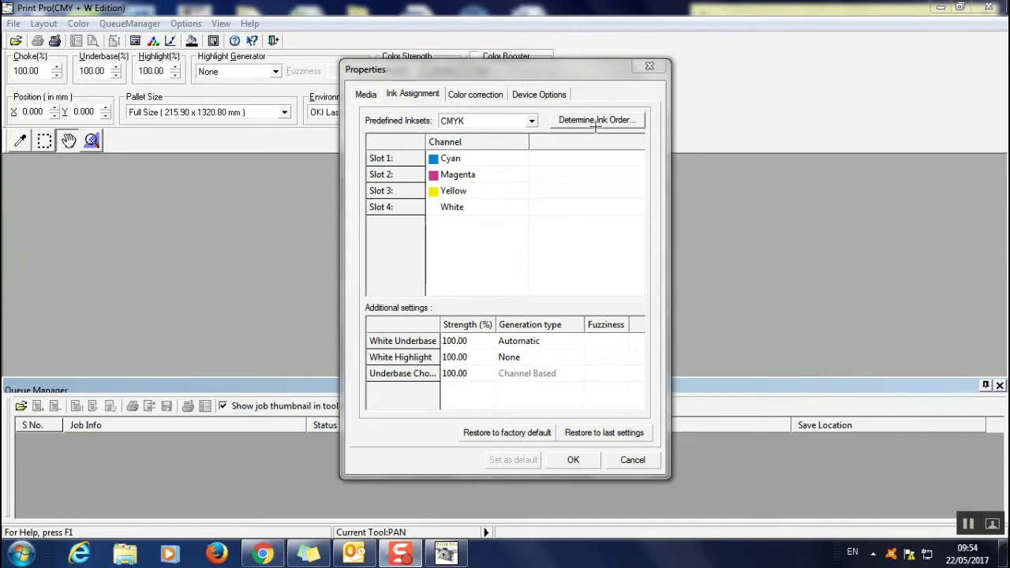
pyautogui.click(577, 122)
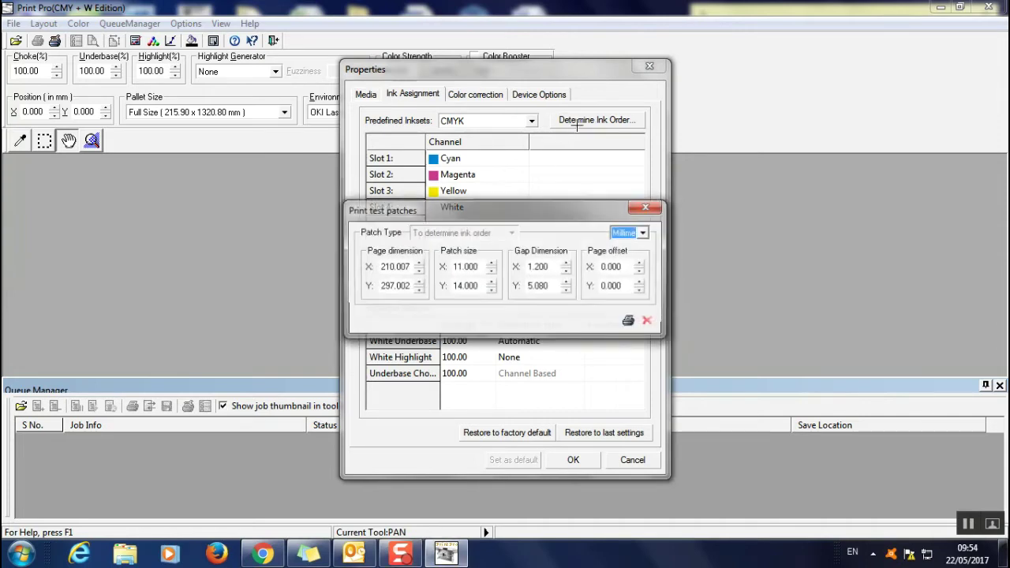
pyautogui.click(630, 321)
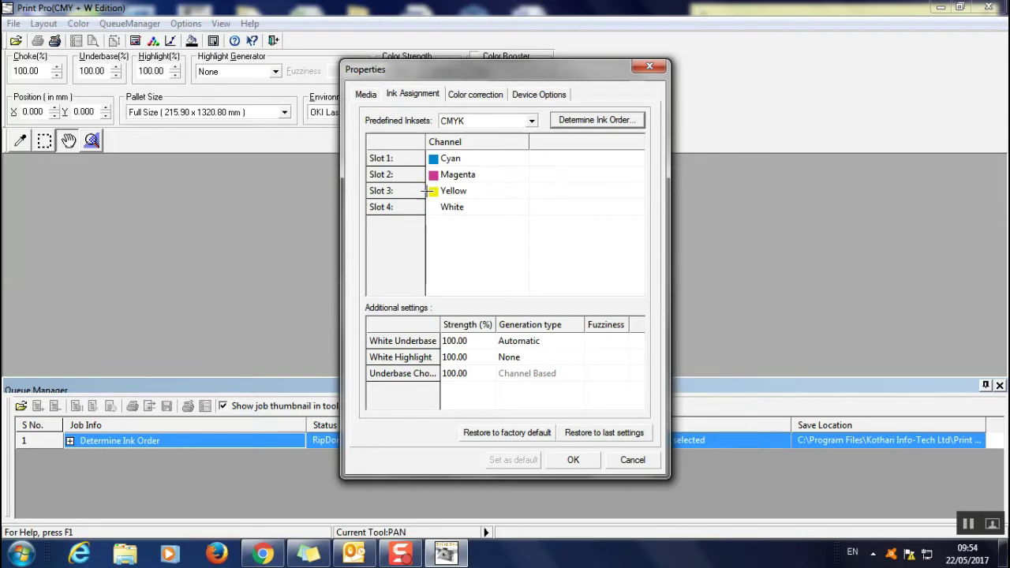
# - Assign White to Slot 1 and Cyan to Slot 4, save as default, and confirm
pyautogui.click(482, 160)
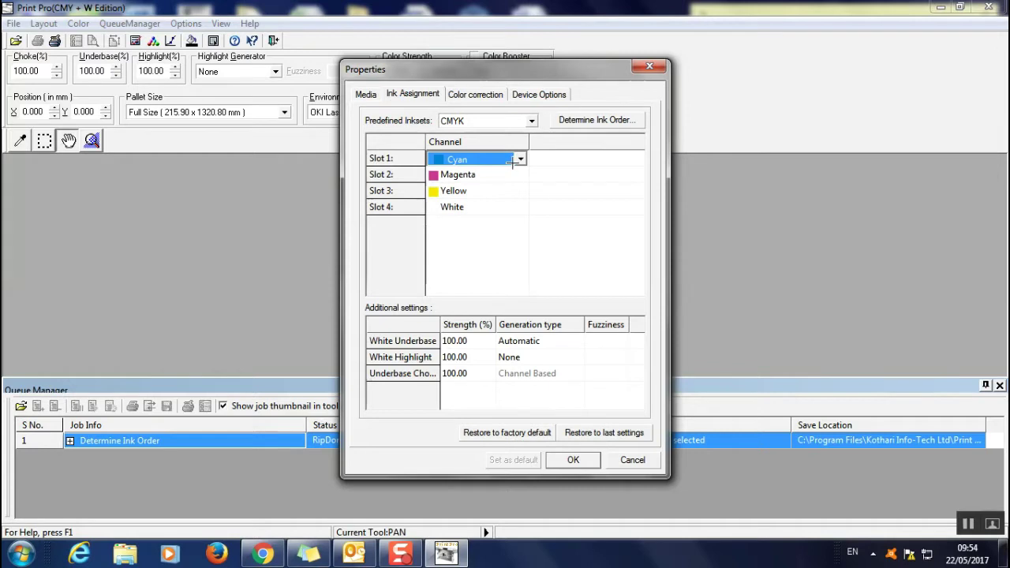
pyautogui.click(520, 159)
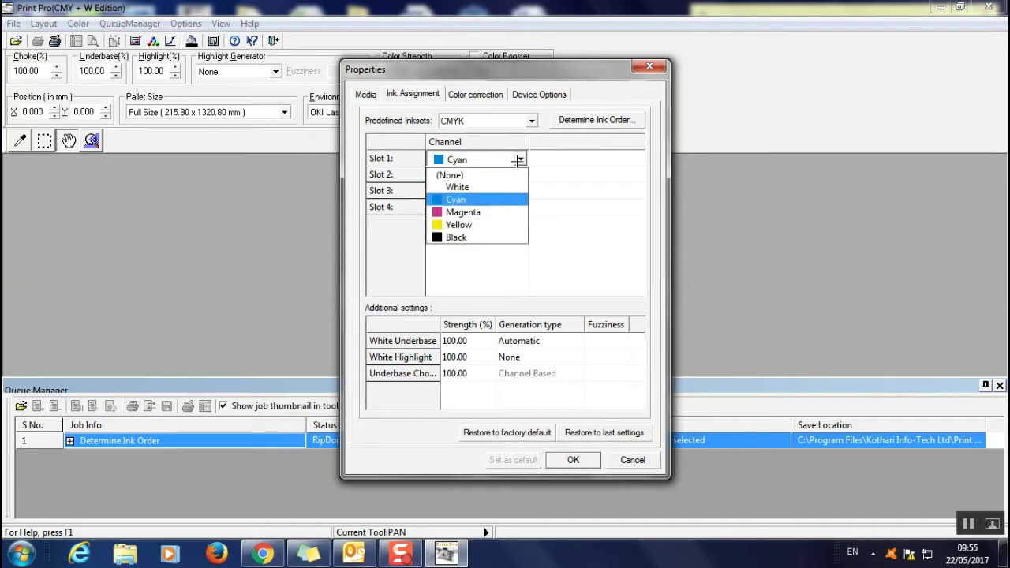
pyautogui.click(478, 190)
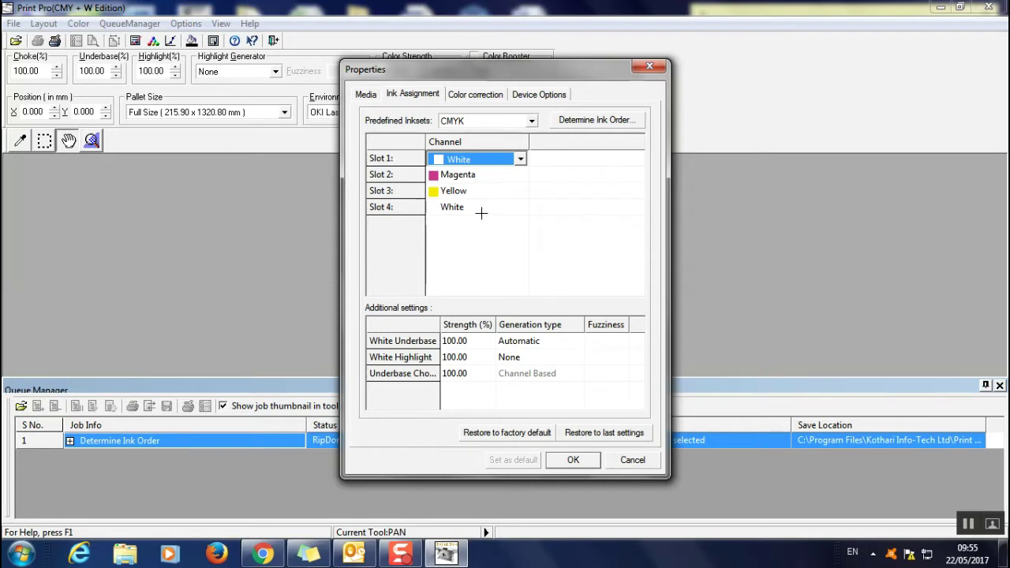
pyautogui.click(511, 211)
pyautogui.click(517, 209)
pyautogui.click(513, 210)
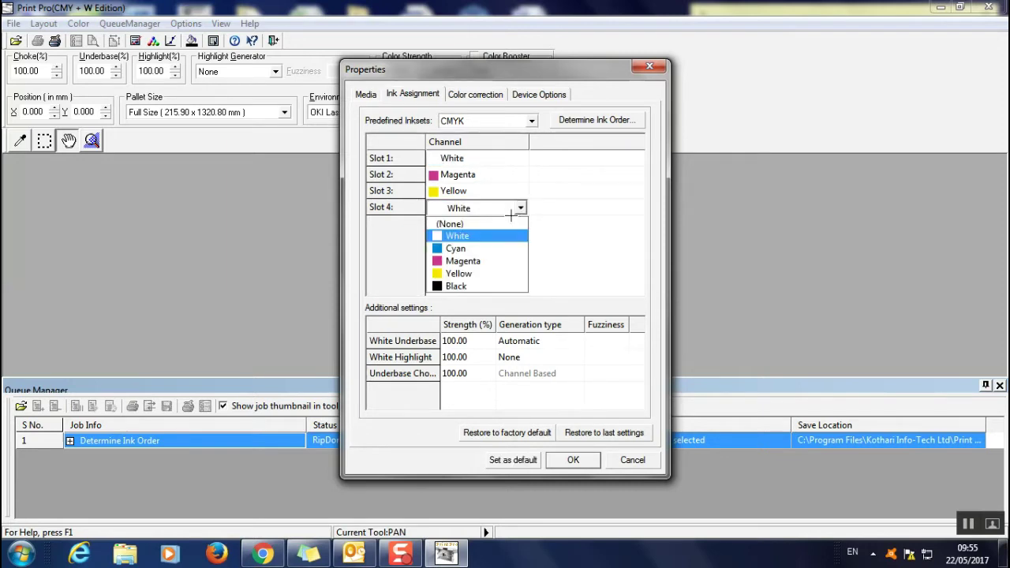
pyautogui.click(482, 248)
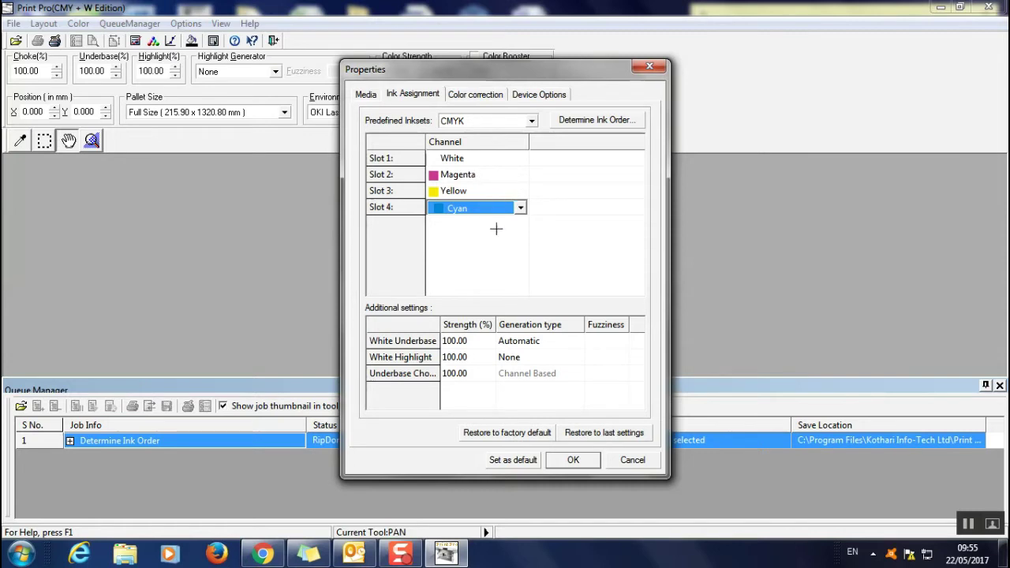
pyautogui.click(499, 461)
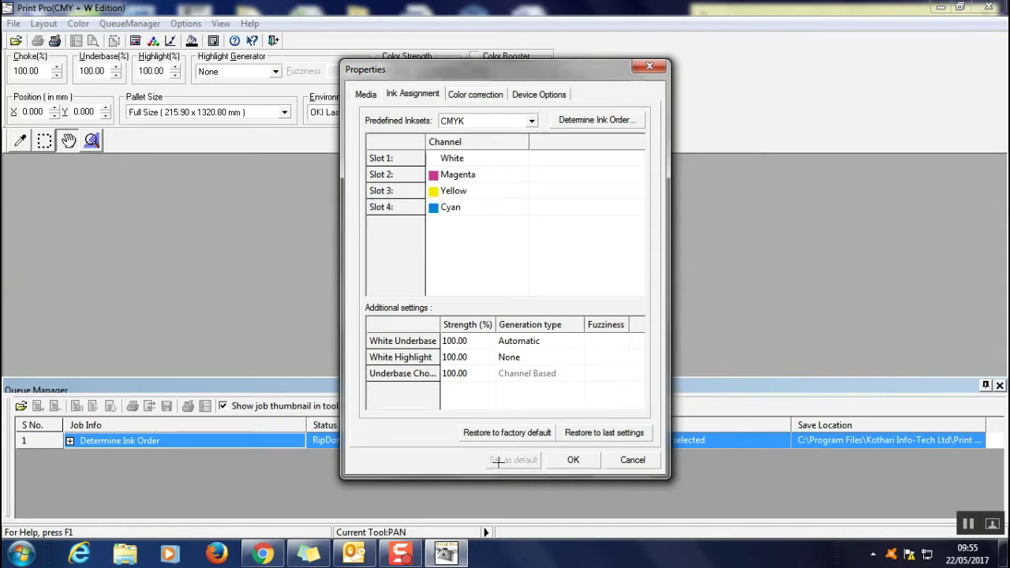
pyautogui.click(567, 459)
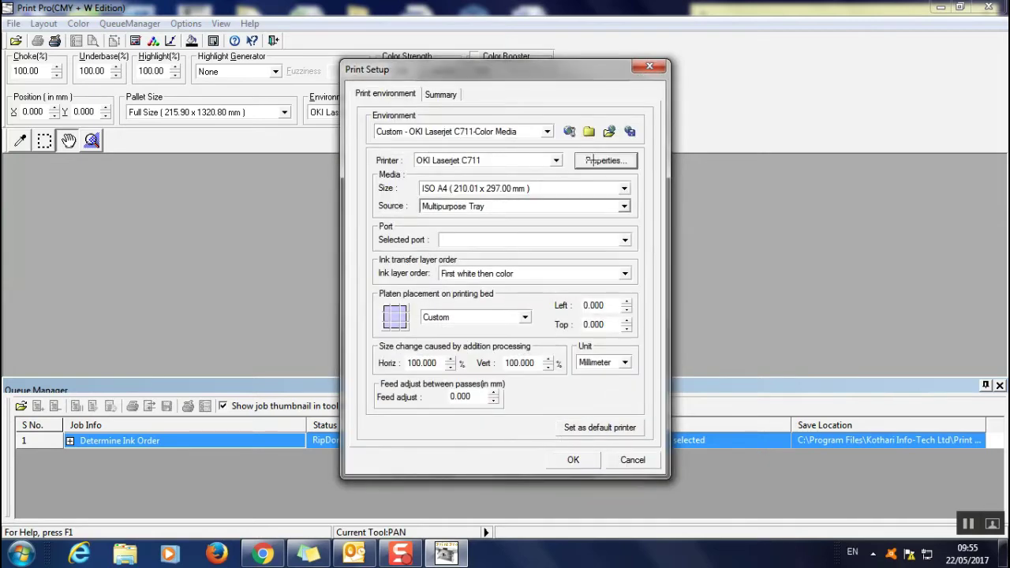
# - In Device Options, set halftoning to 200 lpi and resolution 600 x 600, saved as default
pyautogui.click(600, 161)
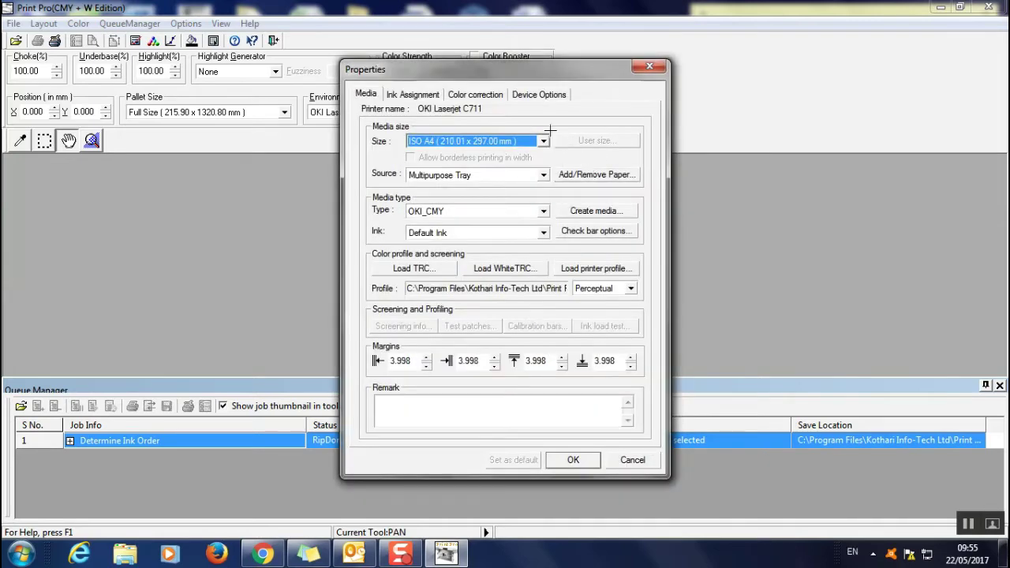
pyautogui.click(538, 95)
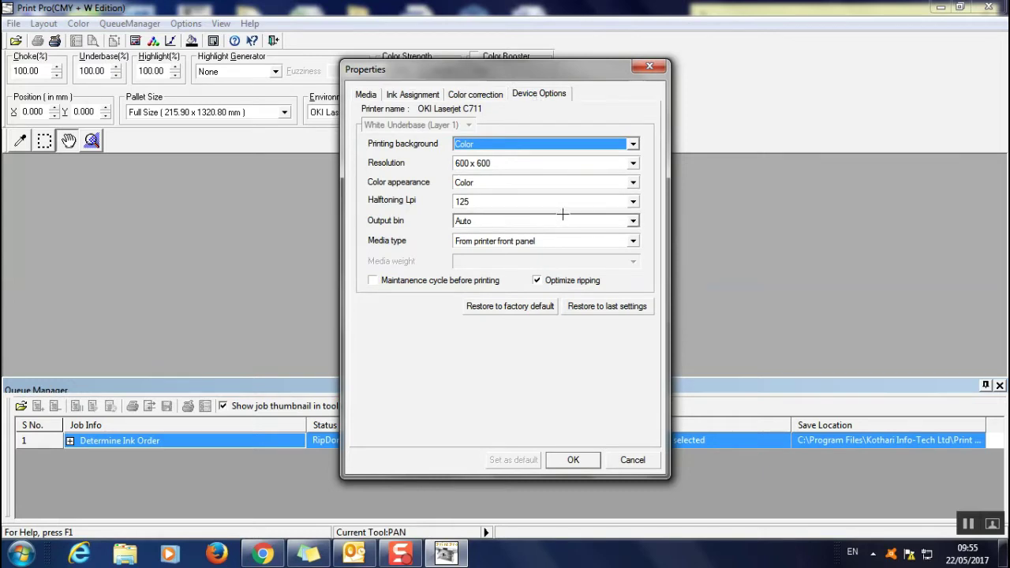
pyautogui.click(633, 202)
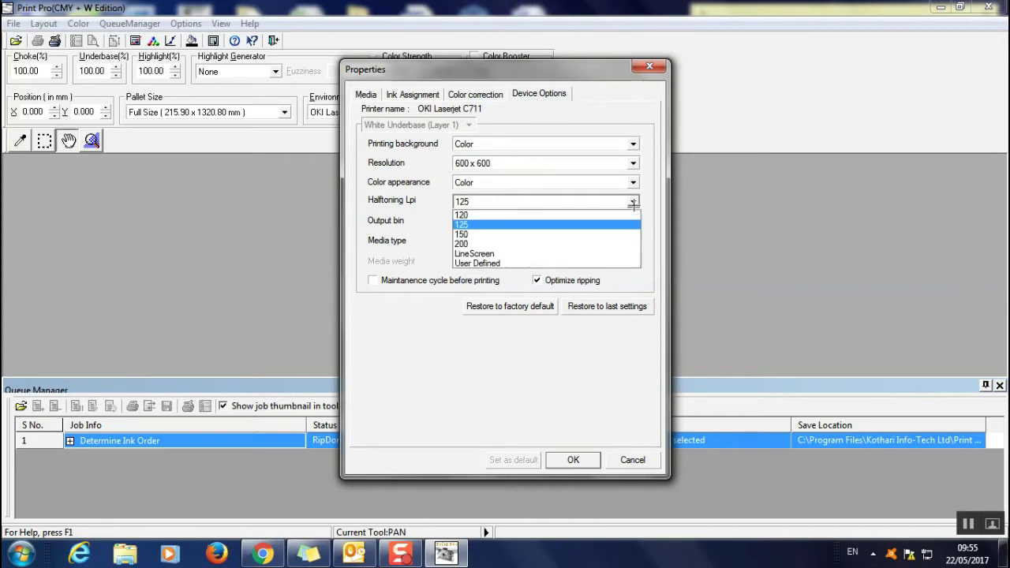
pyautogui.click(489, 244)
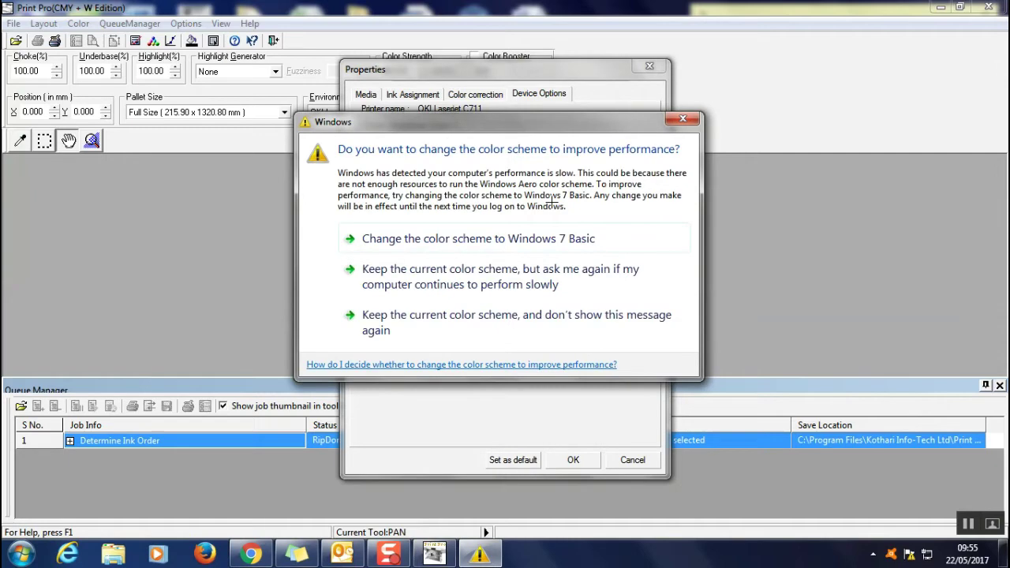
pyautogui.click(682, 118)
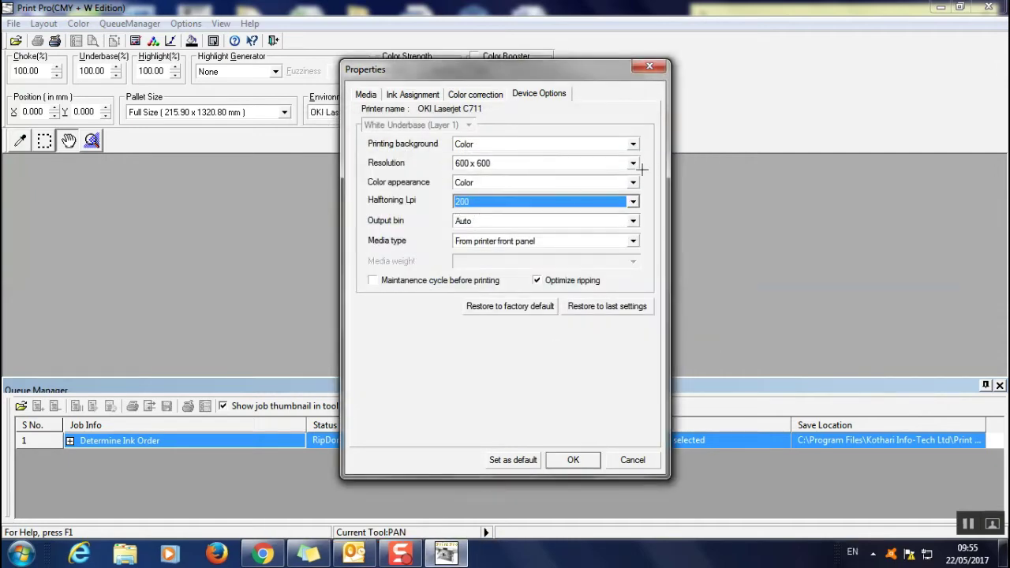
pyautogui.click(633, 163)
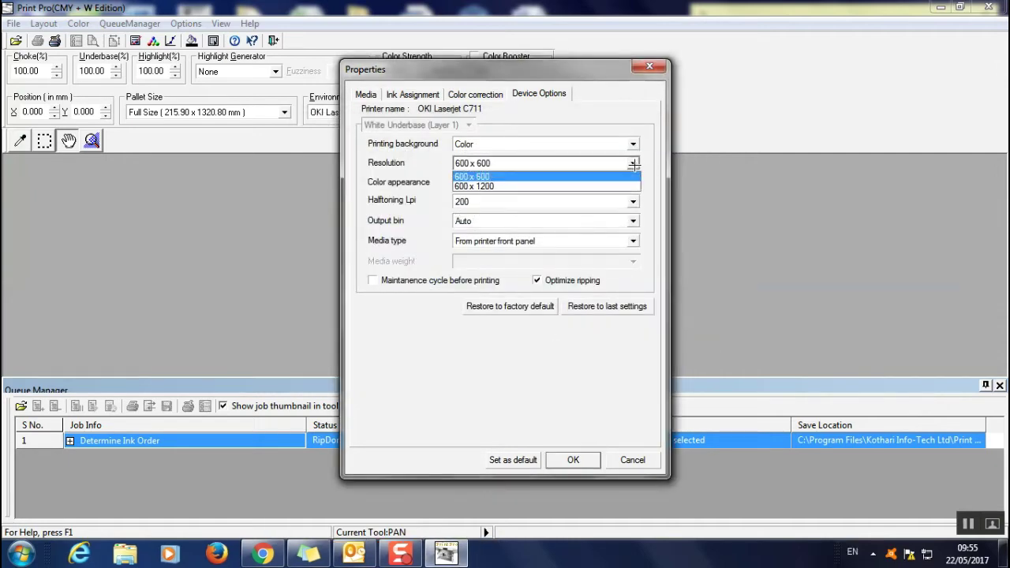
pyautogui.click(541, 177)
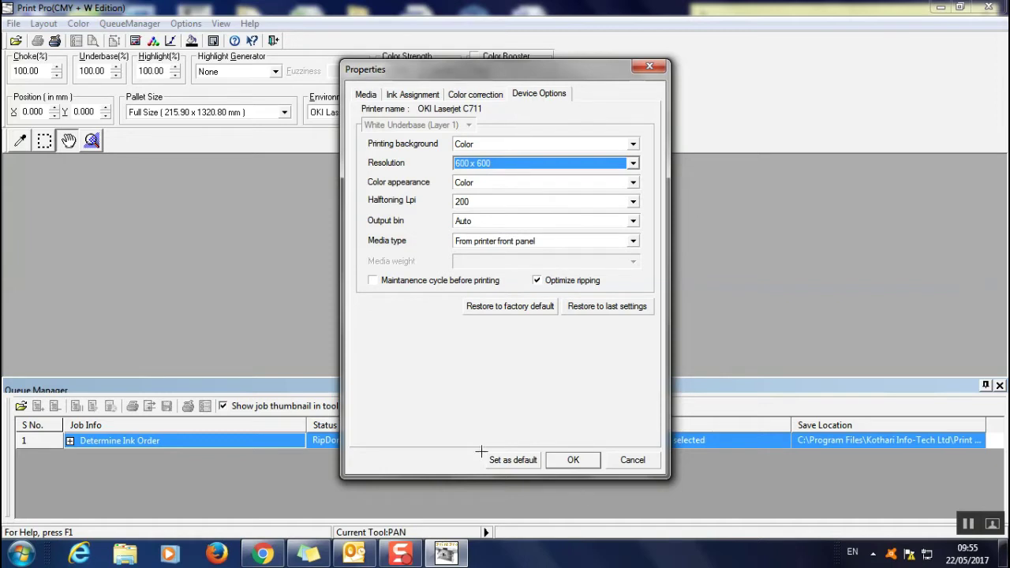
pyautogui.click(510, 465)
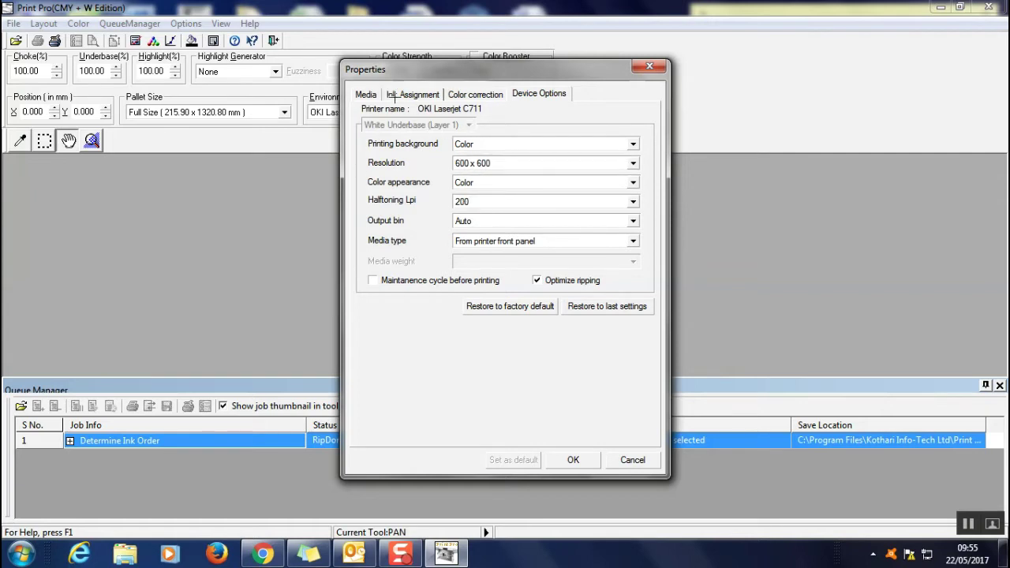
pyautogui.click(366, 94)
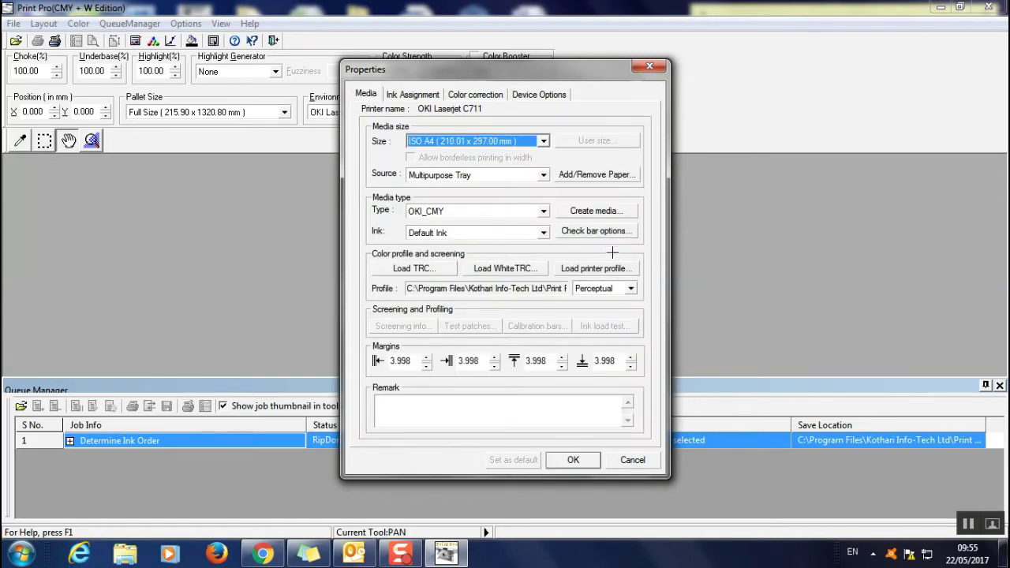
# - Accept the printer properties, returning to Print Setup with the Custom - OKI Laserjet C711-Color Media environment
pyautogui.click(575, 462)
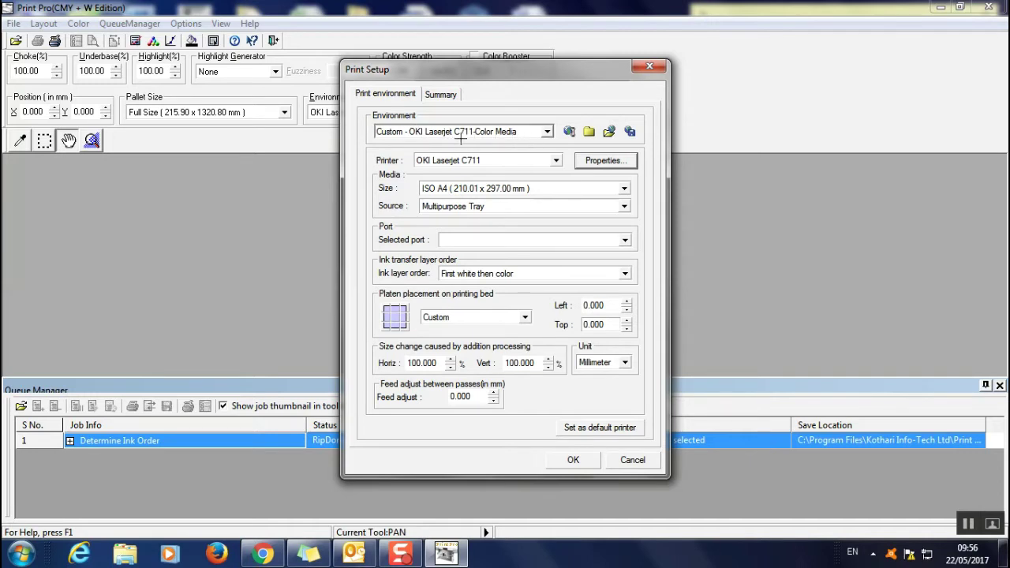
# - Dismiss the colour-scheme warning and load the OKI Laserjet C711 Color Media environment
pyautogui.click(547, 132)
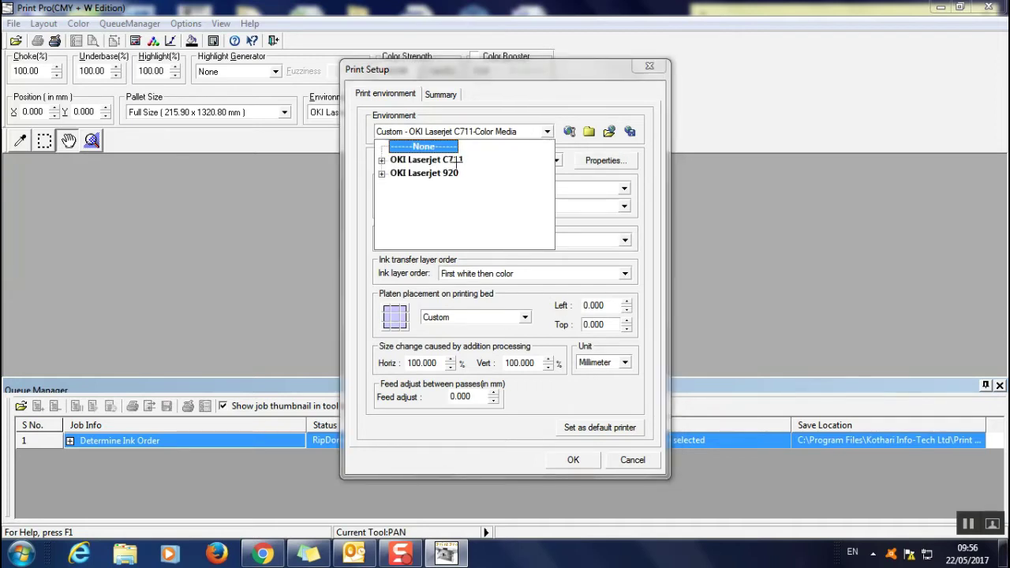
pyautogui.doubleClick(455, 160)
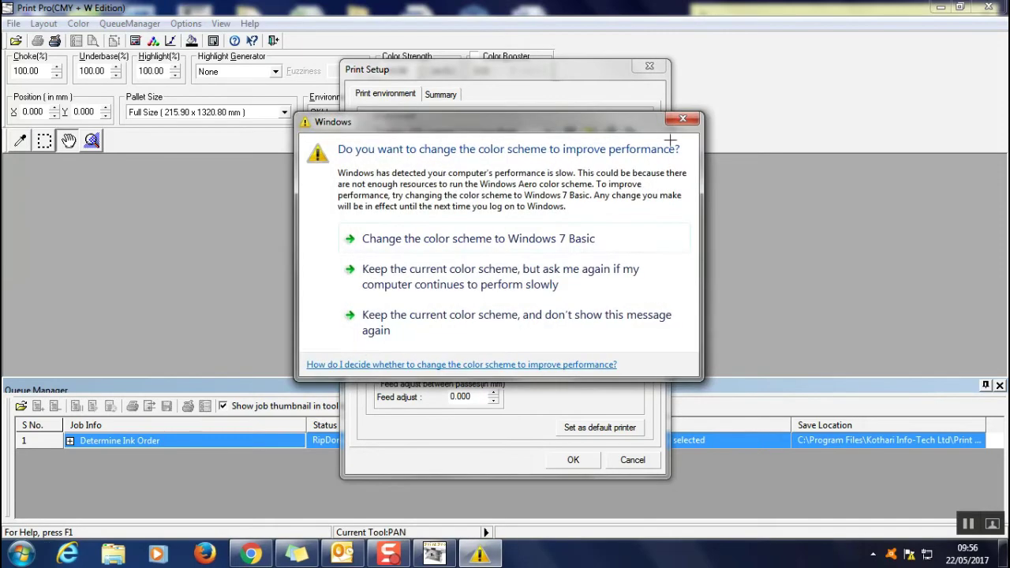
pyautogui.click(685, 119)
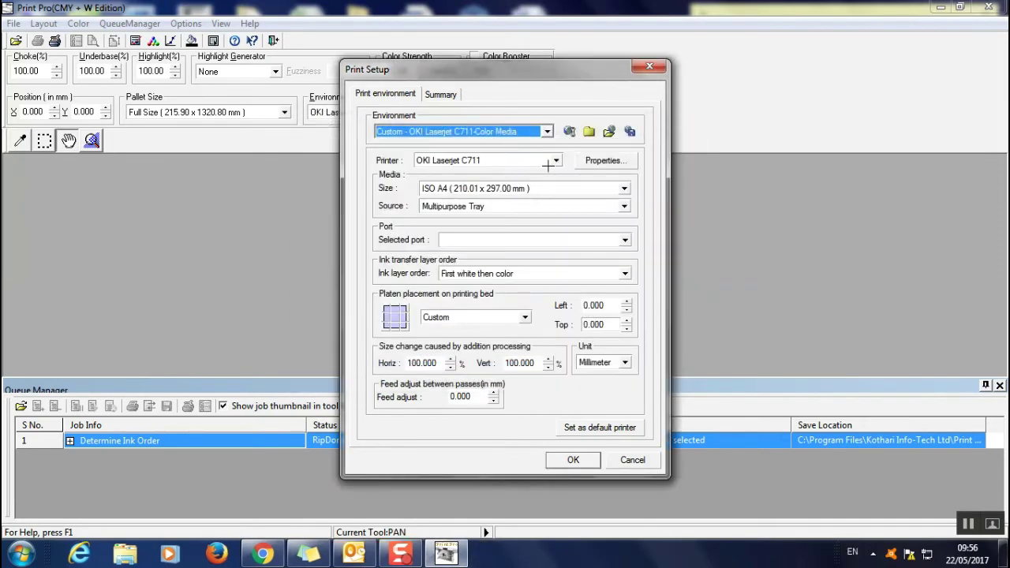
pyautogui.click(556, 160)
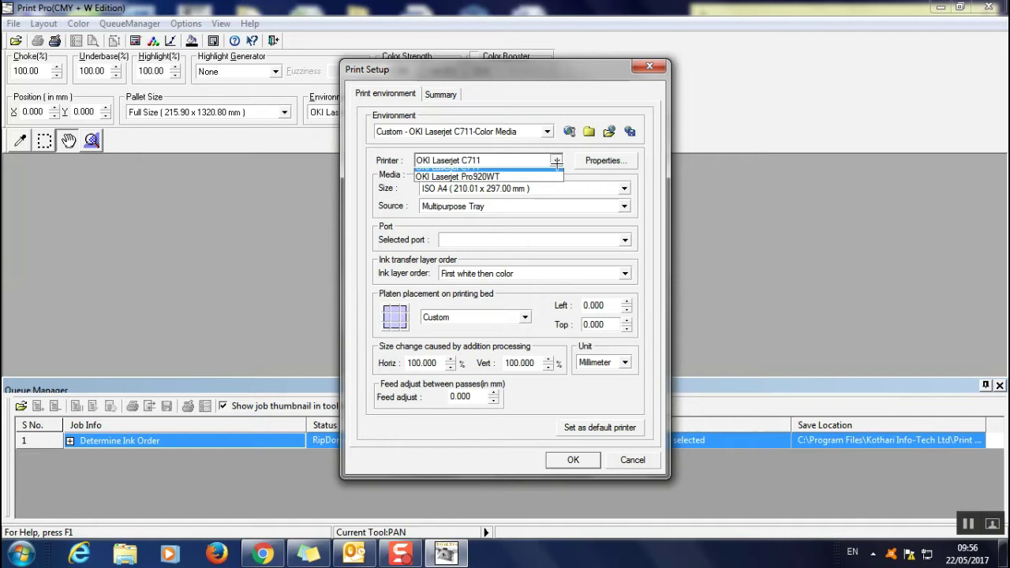
pyautogui.click(502, 173)
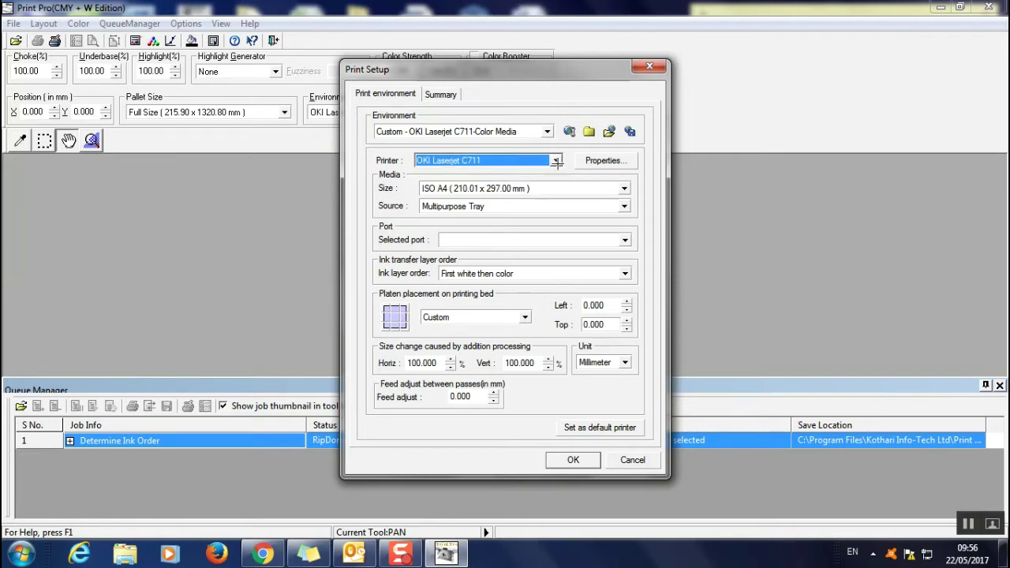
pyautogui.click(556, 160)
pyautogui.click(547, 132)
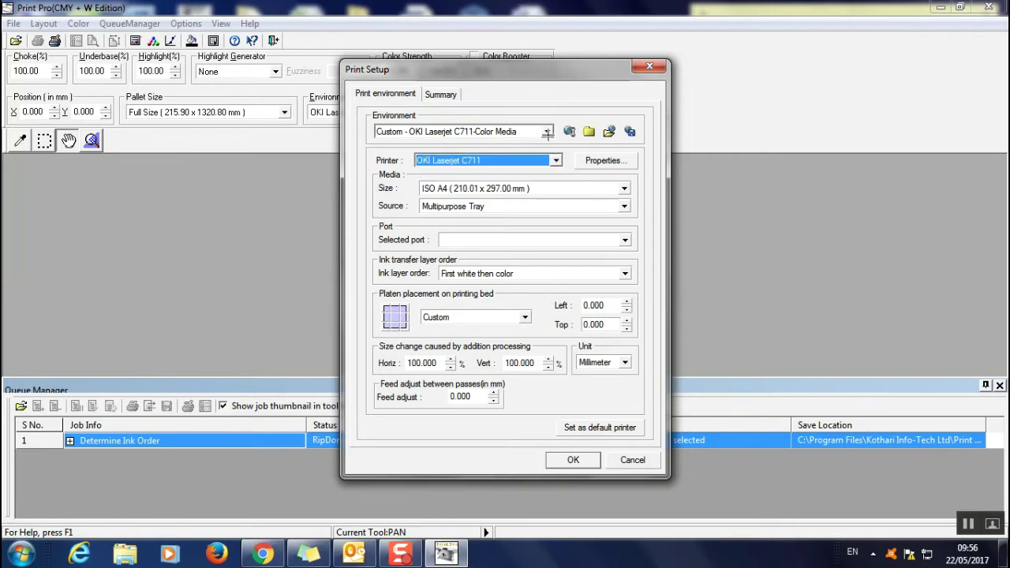
pyautogui.click(547, 132)
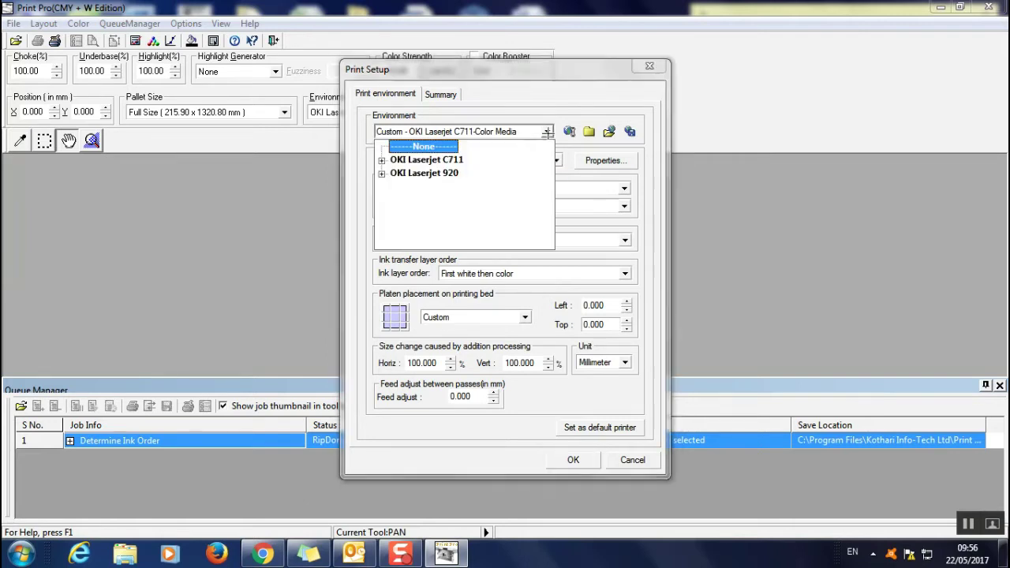
pyautogui.doubleClick(458, 161)
pyautogui.click(449, 173)
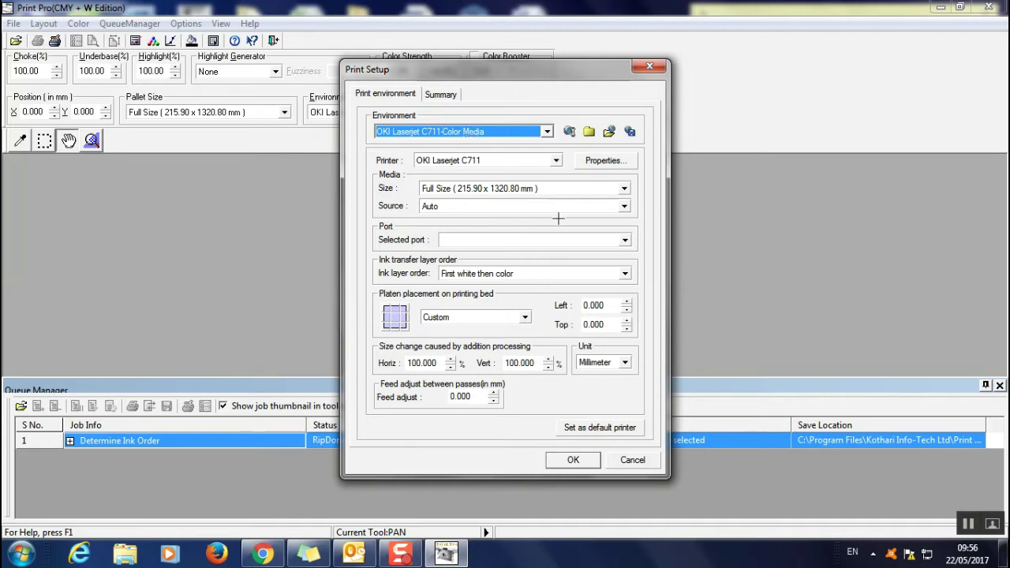
# - Set the media to ISO A4 from the Multipurpose Tray and reopen the printer properties
pyautogui.click(624, 190)
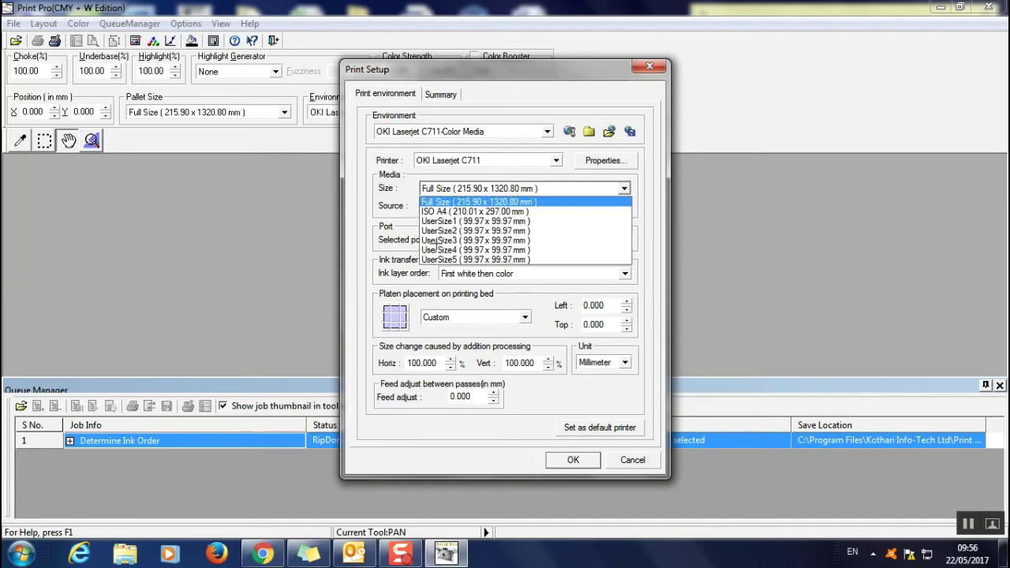
pyautogui.click(513, 210)
pyautogui.click(624, 206)
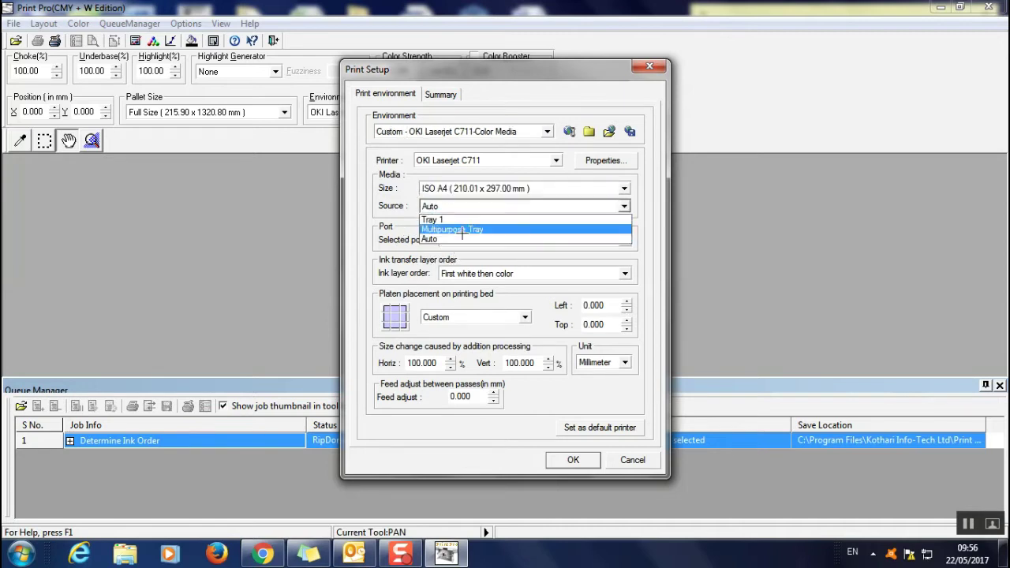
pyautogui.click(453, 228)
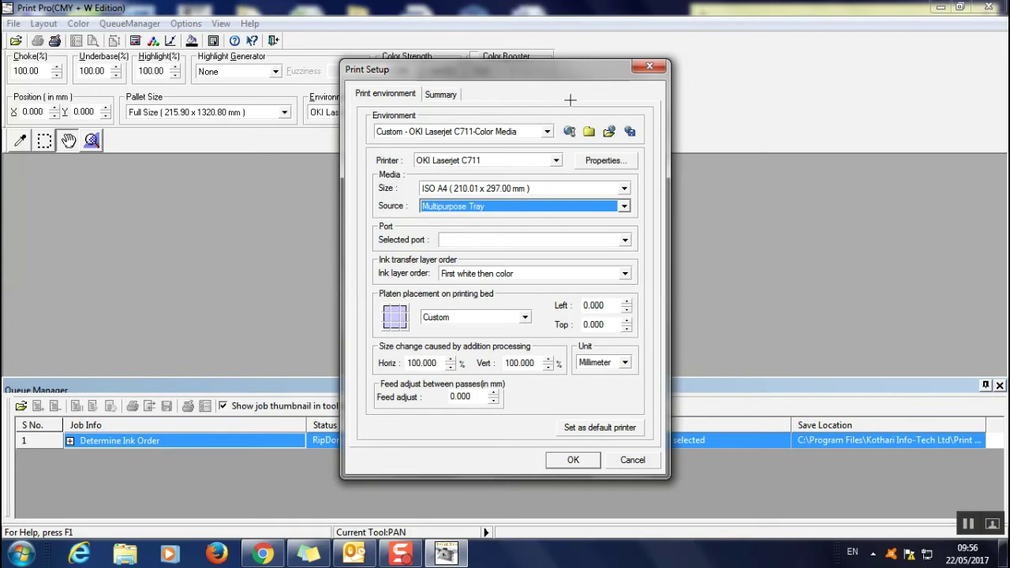
pyautogui.click(592, 163)
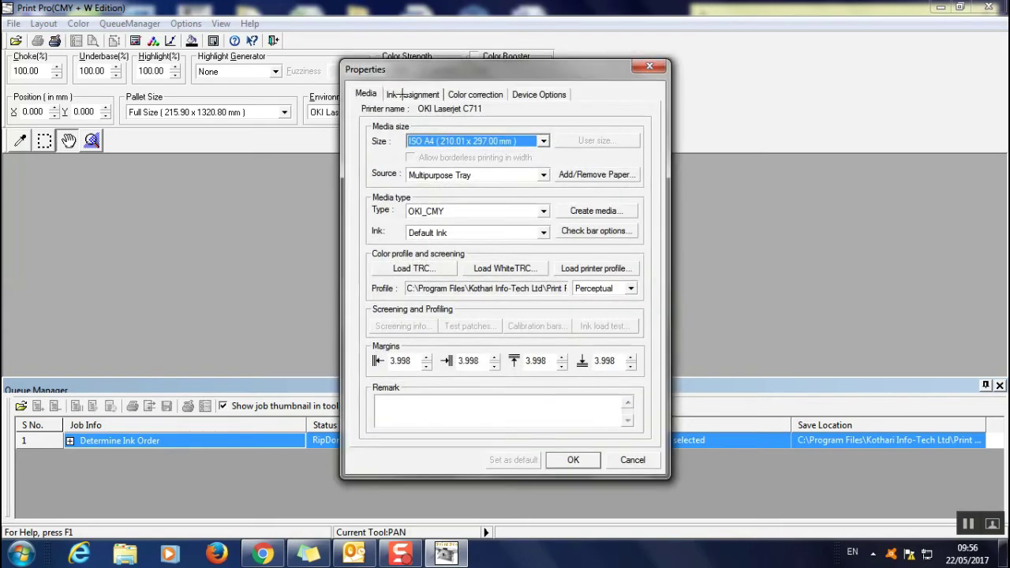
# - Assign White to ink Slot 1 and Cyan to ink Slot 4
pyautogui.click(399, 94)
pyautogui.click(524, 161)
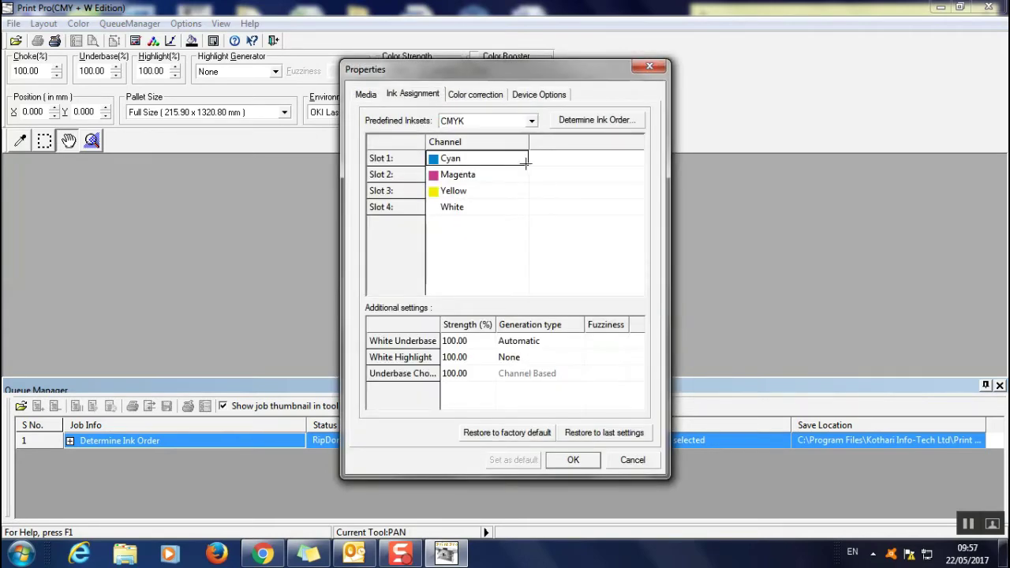
pyautogui.click(524, 161)
pyautogui.click(520, 159)
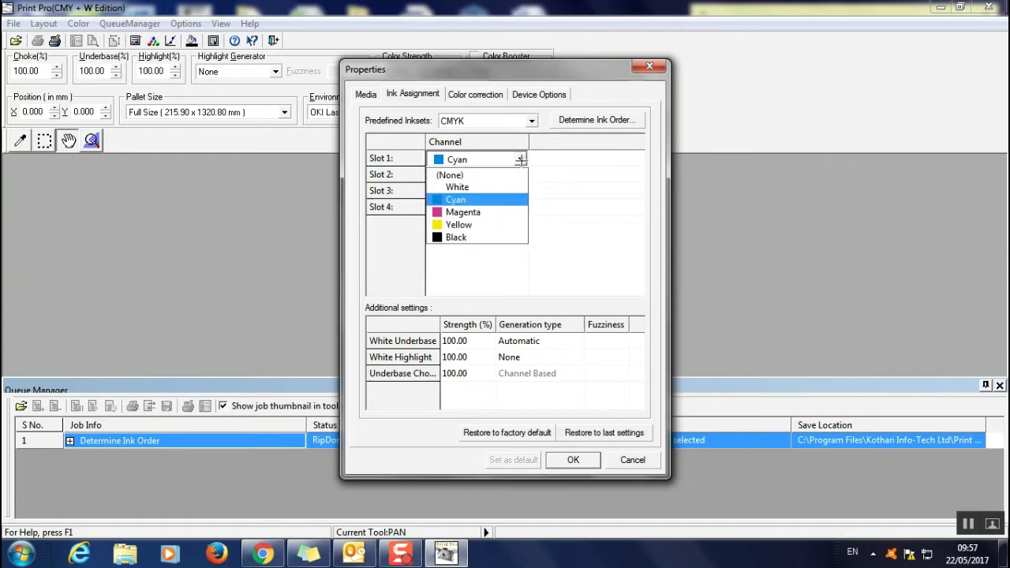
pyautogui.click(455, 187)
pyautogui.click(462, 207)
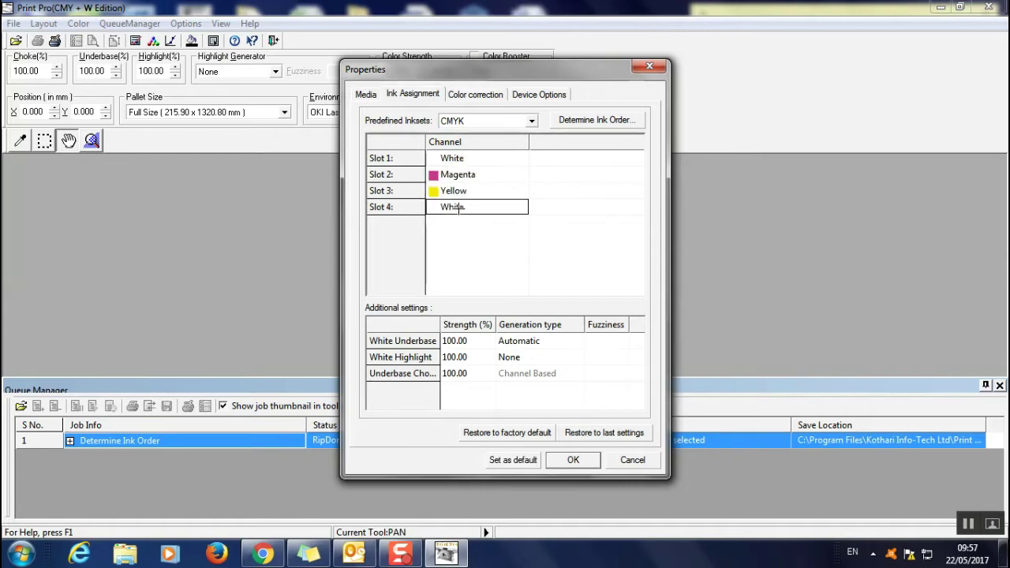
pyautogui.click(522, 208)
pyautogui.click(519, 208)
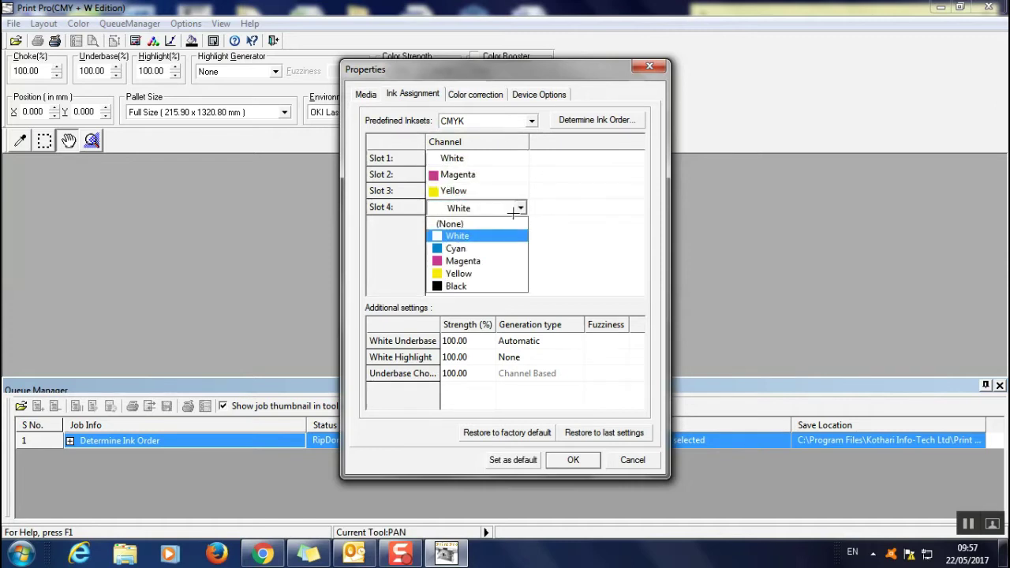
pyautogui.click(478, 248)
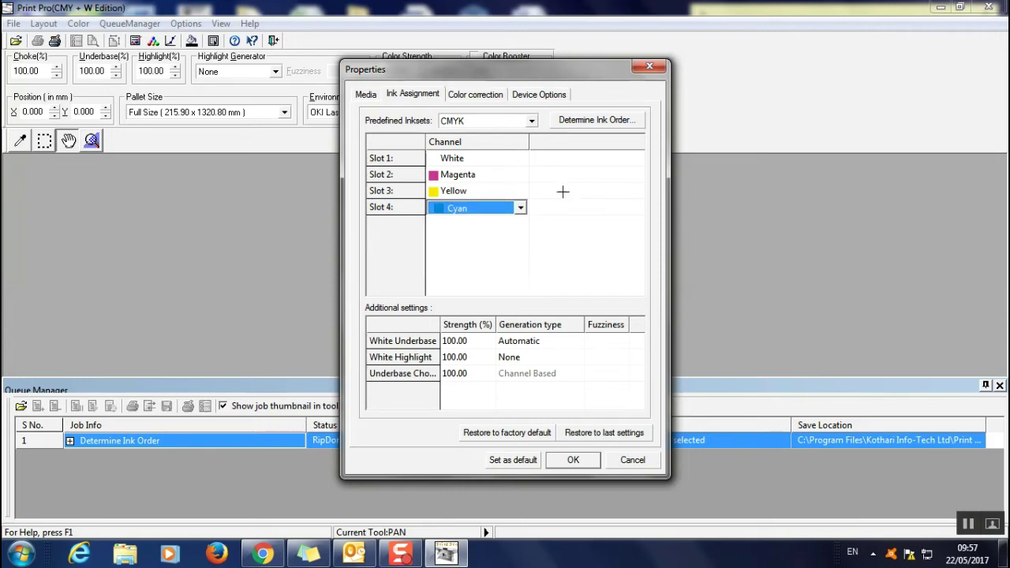
pyautogui.click(540, 432)
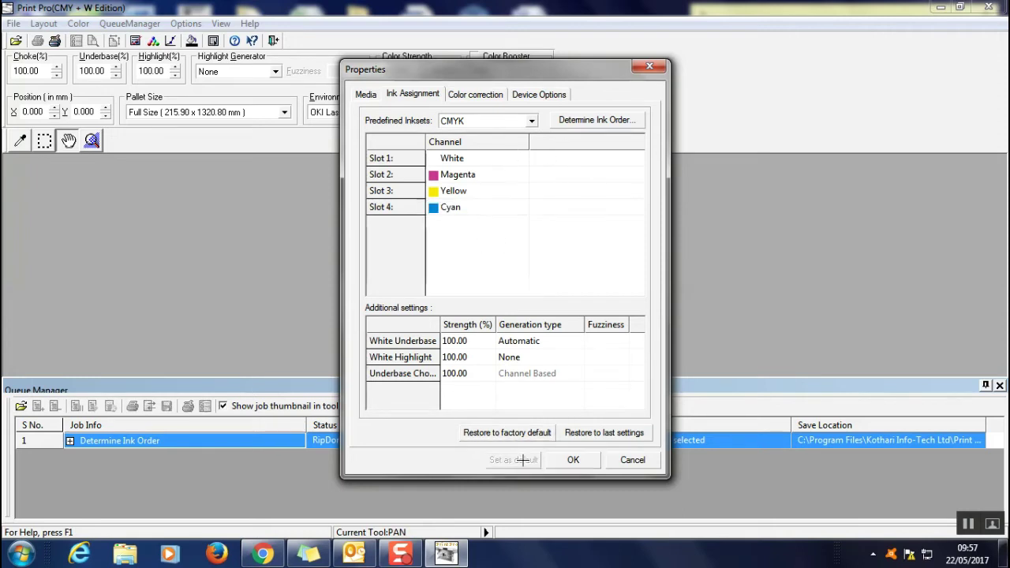
# - Set halftoning to 200 lpi, make the properties default, and begin saving the environment
pyautogui.click(537, 93)
pyautogui.click(633, 201)
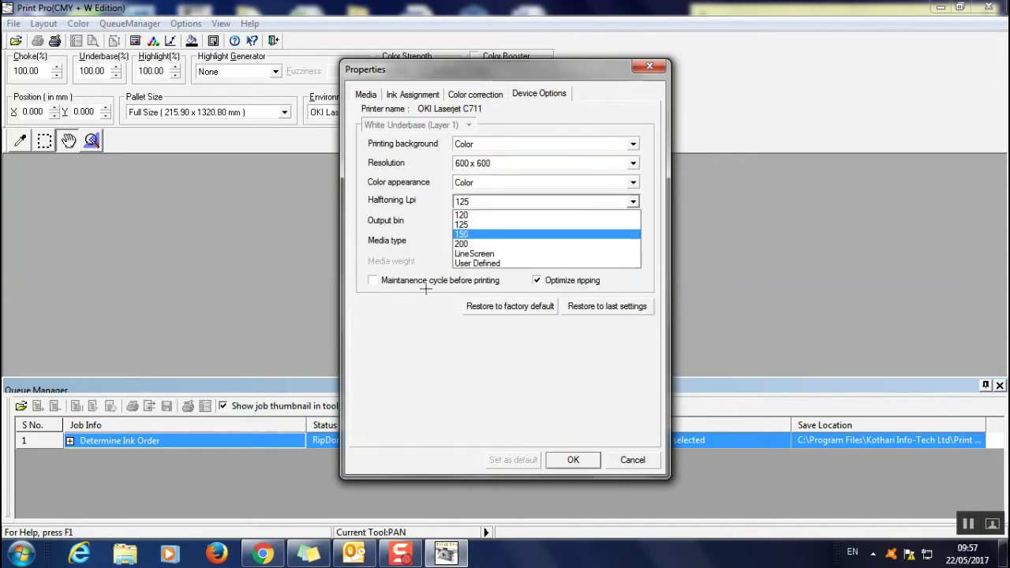
pyautogui.click(474, 244)
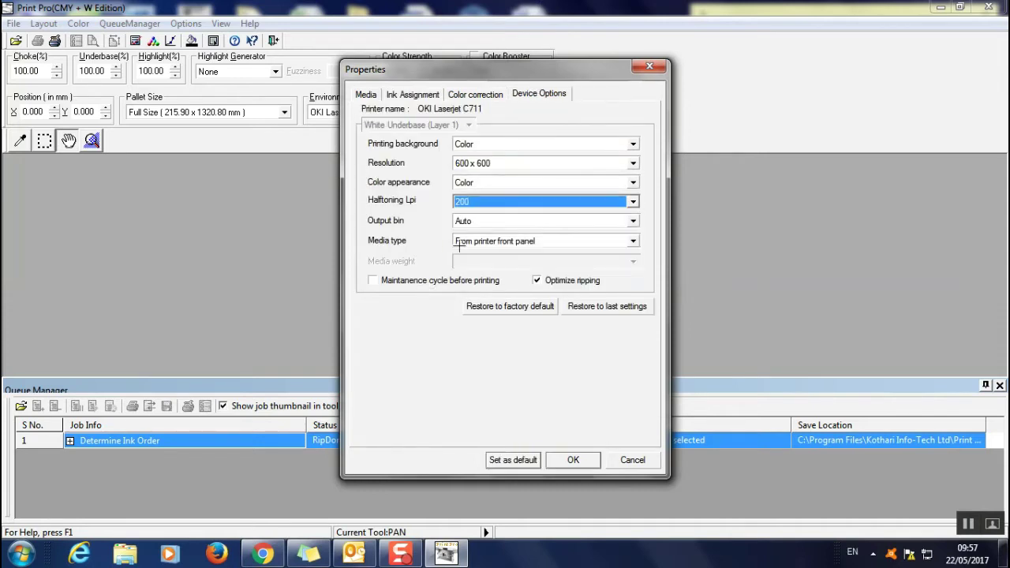
pyautogui.click(528, 460)
pyautogui.click(573, 460)
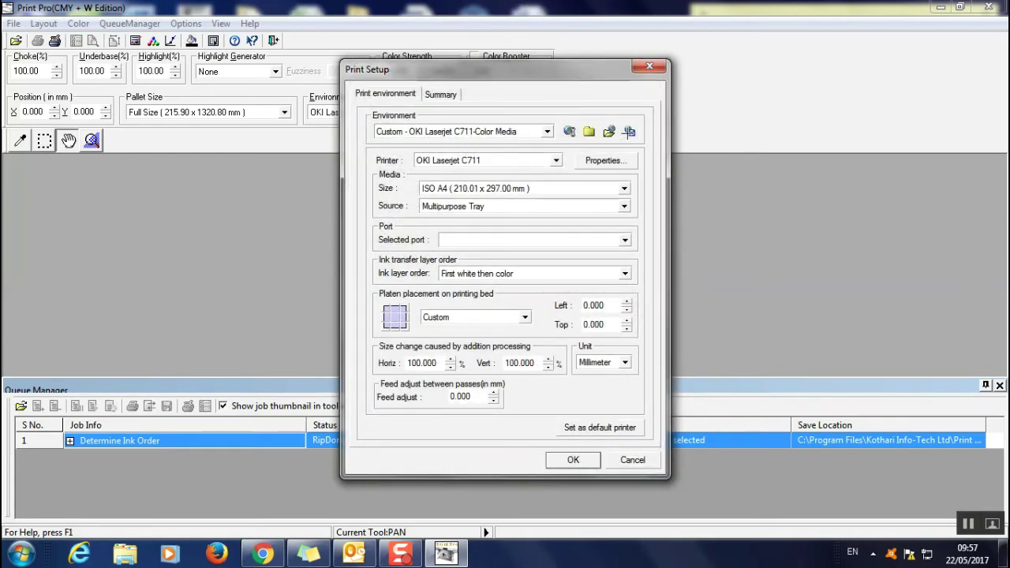
pyautogui.click(630, 131)
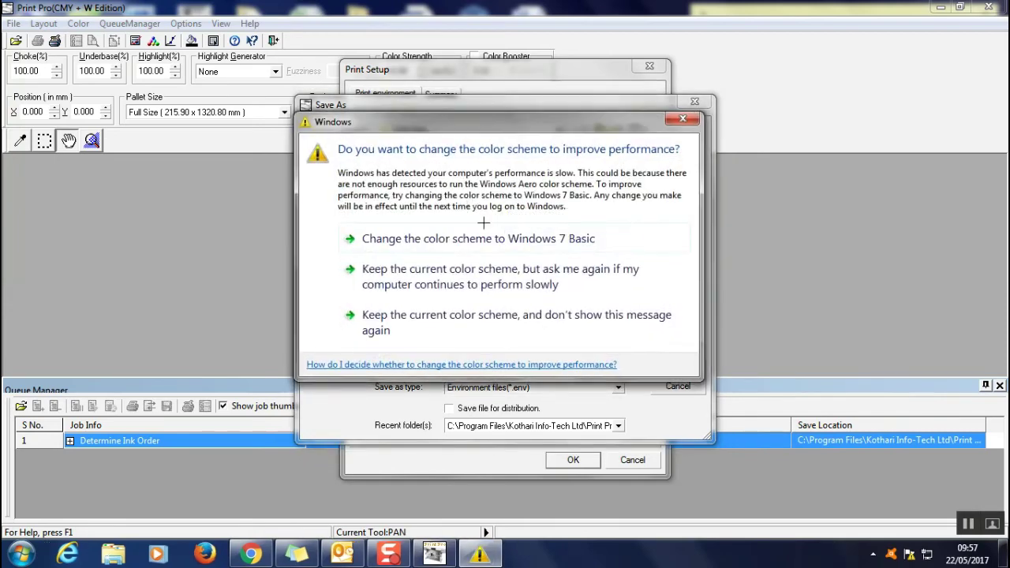
# - Save the environment over OKI C711 Color Media CMY.env, confirming the file replacement
pyautogui.click(686, 119)
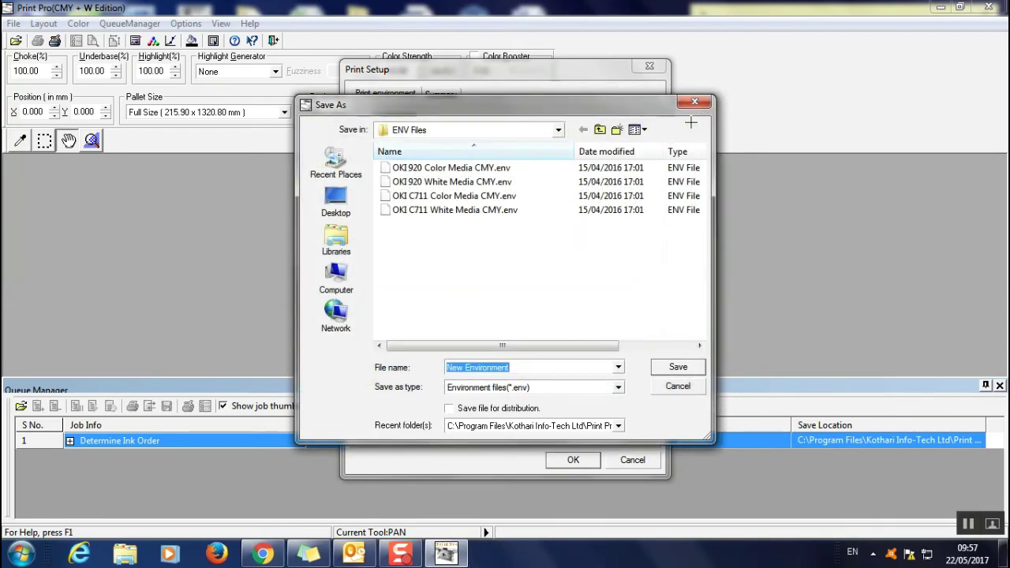
pyautogui.click(505, 195)
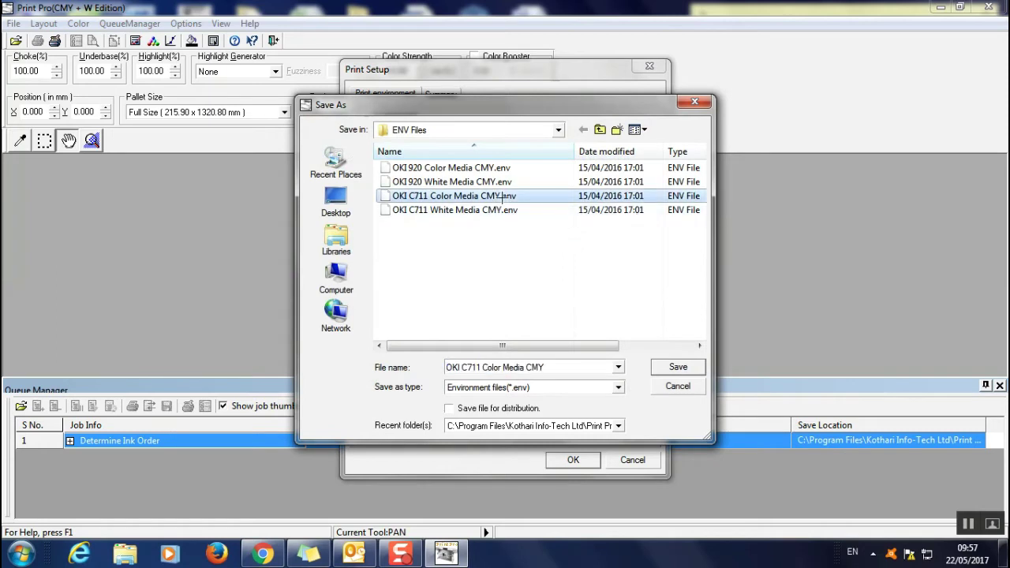
pyautogui.click(678, 367)
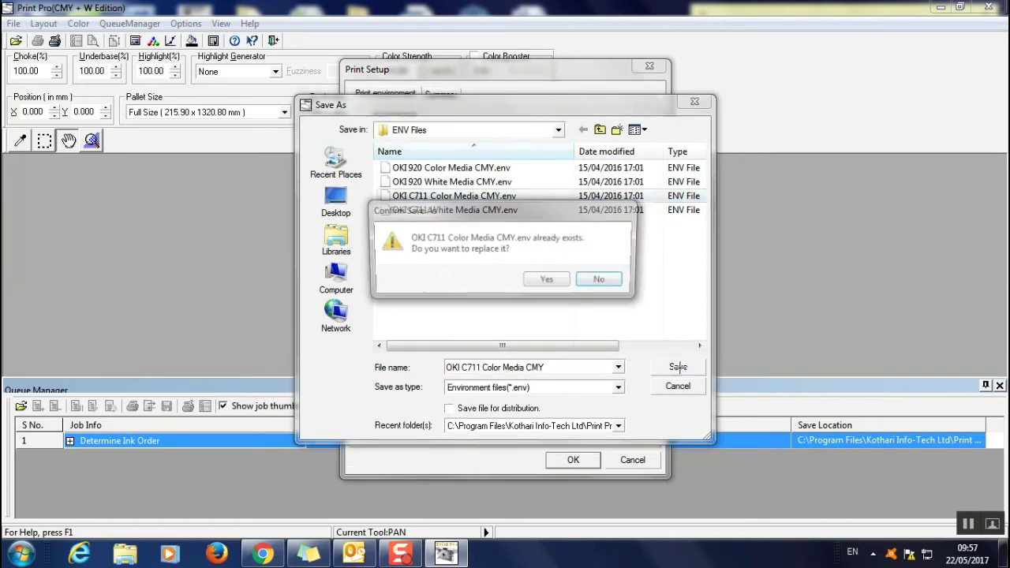
pyautogui.click(549, 282)
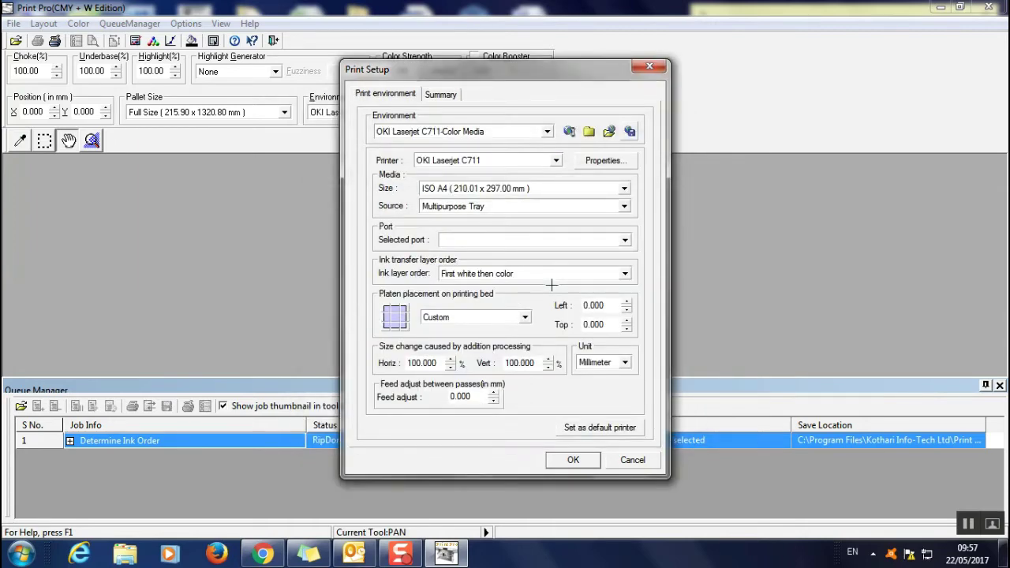
# - Close Print Setup, quit Print Pro discarding queued jobs, and relaunch it from the desktop
pyautogui.click(657, 68)
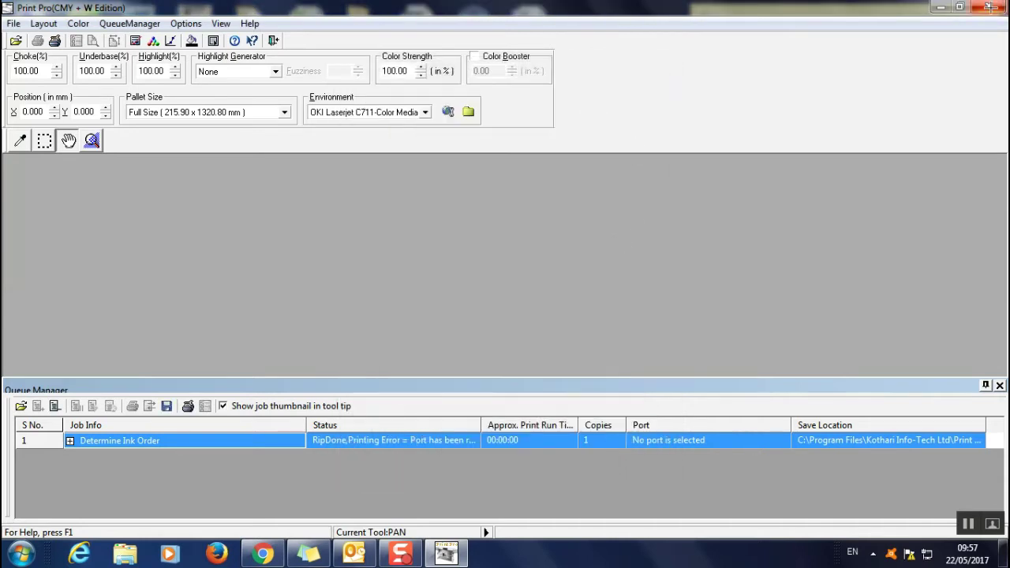
pyautogui.click(988, 7)
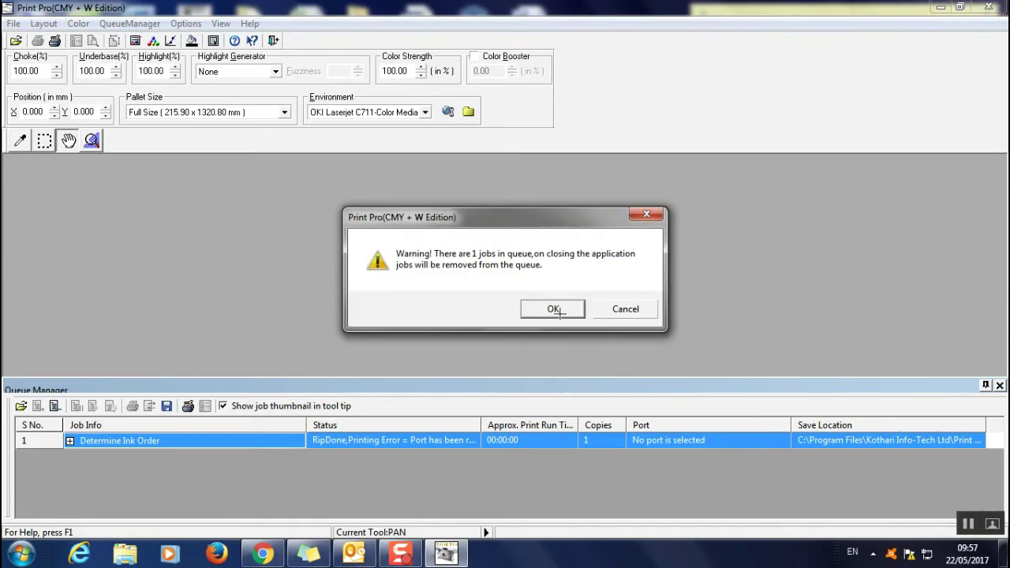
pyautogui.click(554, 308)
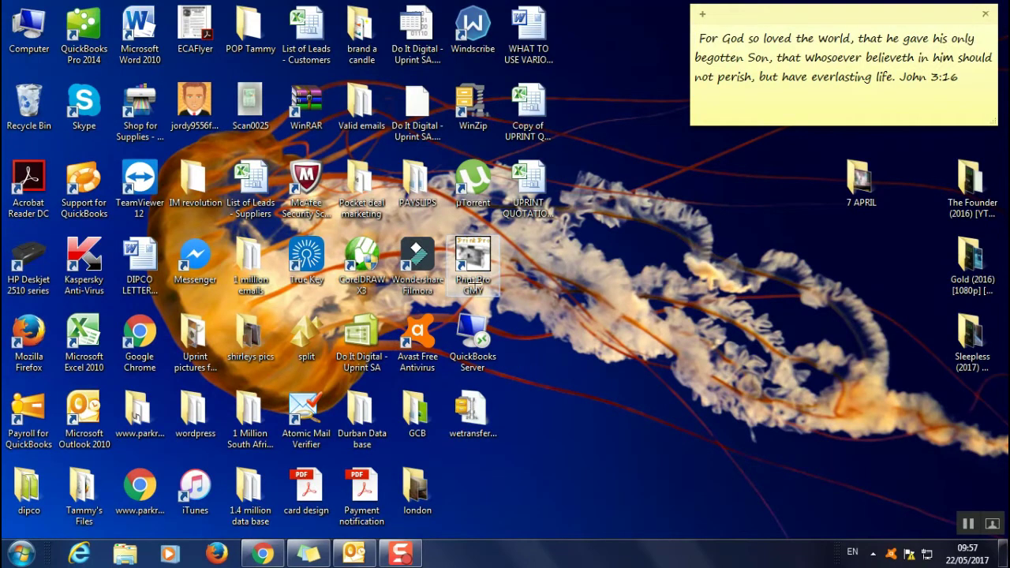
pyautogui.doubleClick(474, 268)
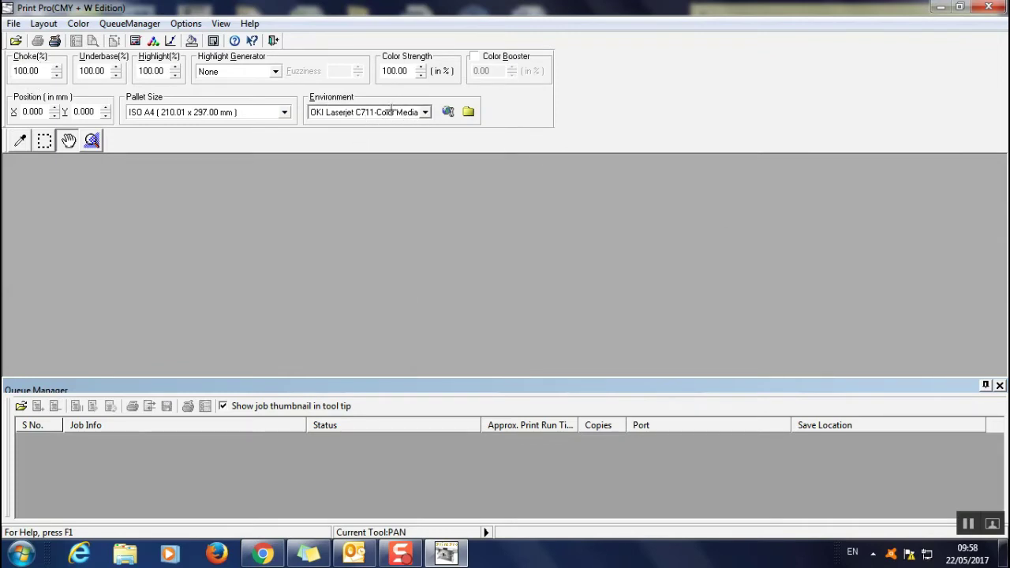
# - Verify the White, Magenta, Yellow, Cyan inks and 200 lpi halftoning, then close Print Setup
pyautogui.click(55, 40)
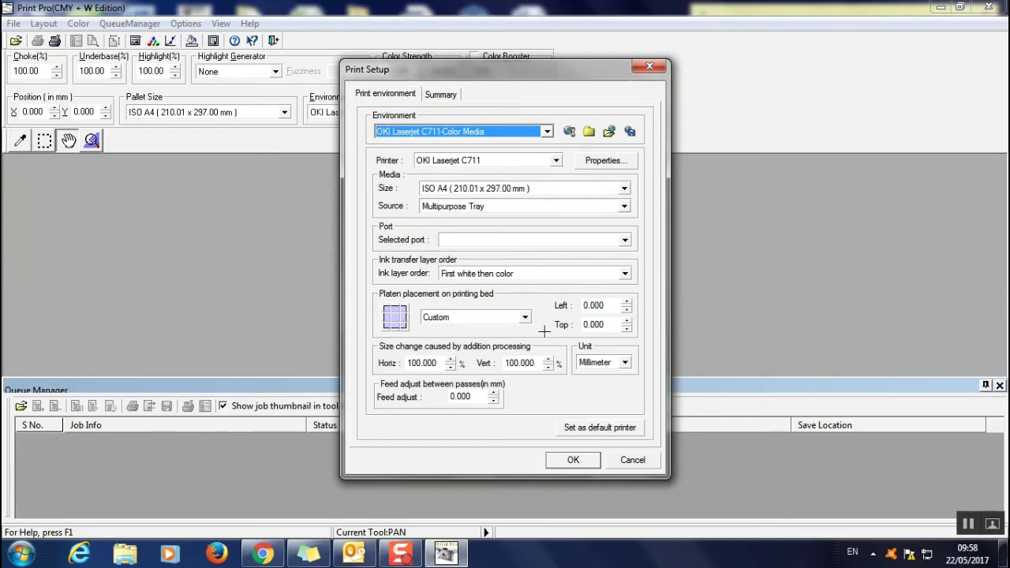
pyautogui.click(604, 160)
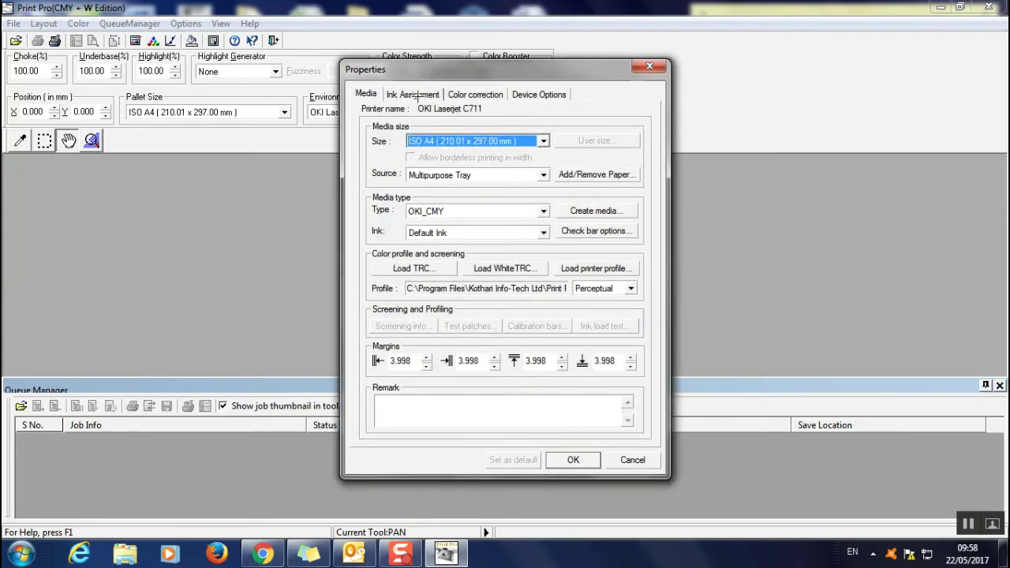
pyautogui.click(413, 94)
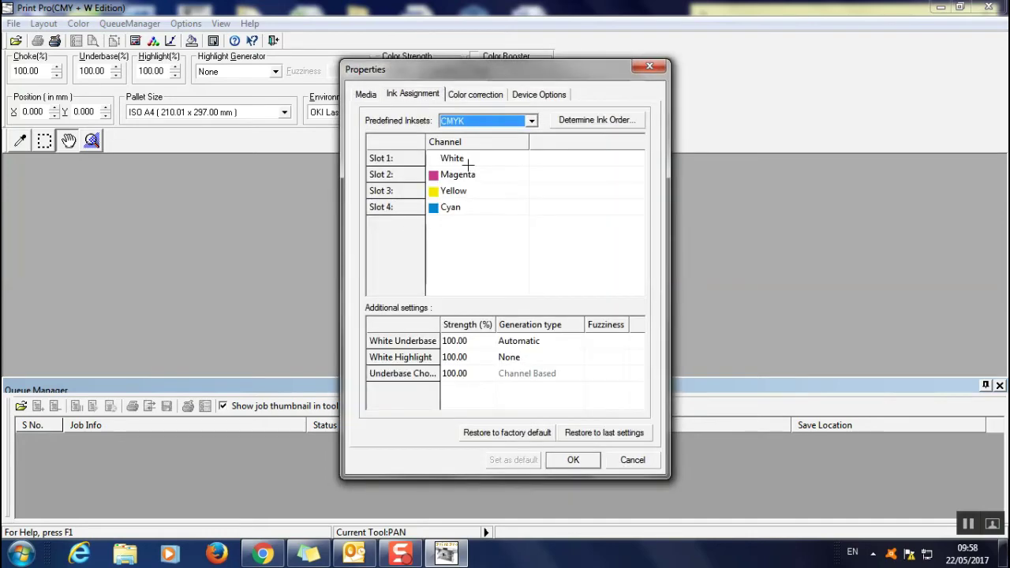
pyautogui.click(541, 95)
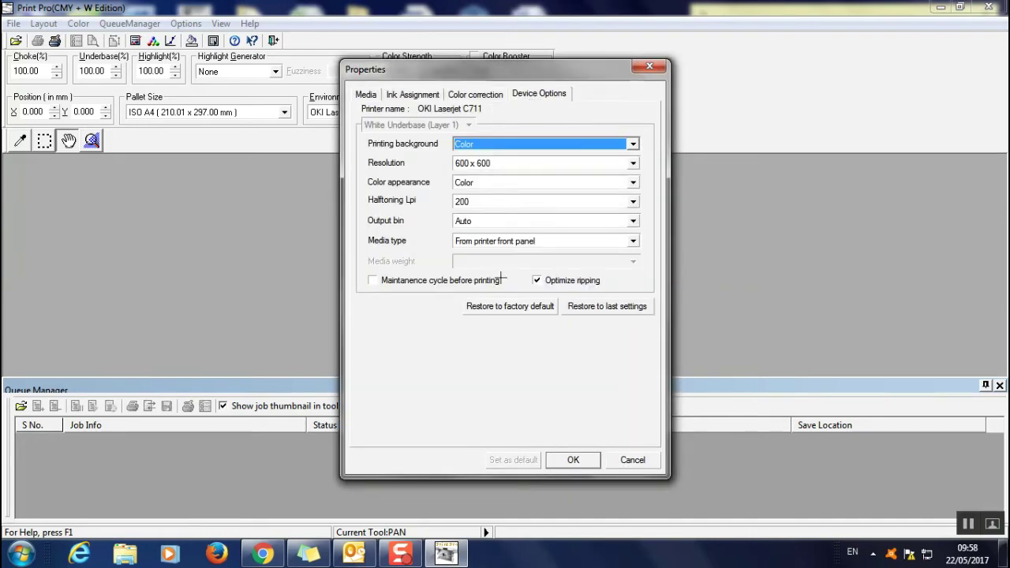
pyautogui.click(650, 66)
pyautogui.click(652, 69)
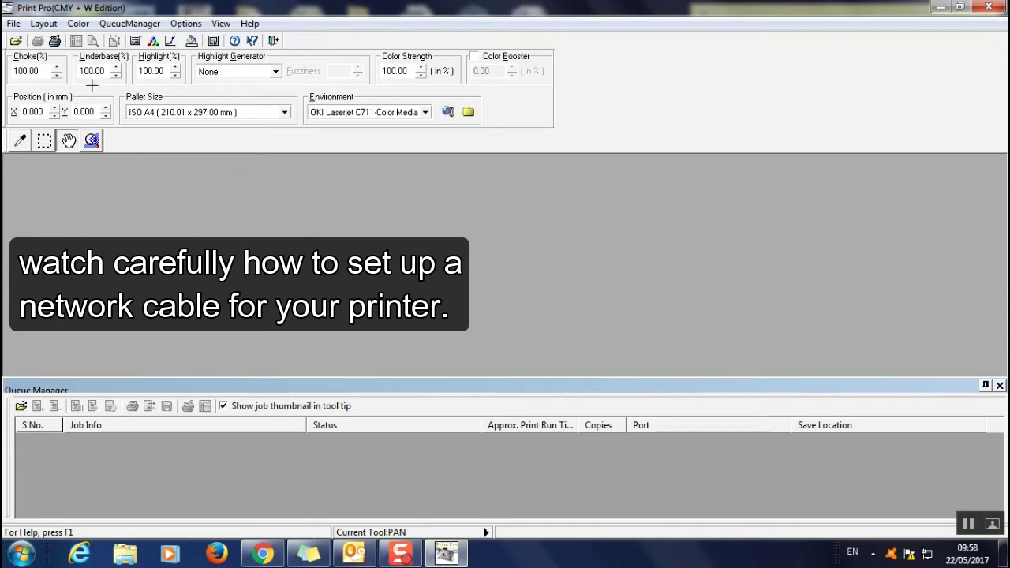
# - In Port Manager, add a TCP/IP port and enter printer address 192.168.0.101
pyautogui.click(106, 23)
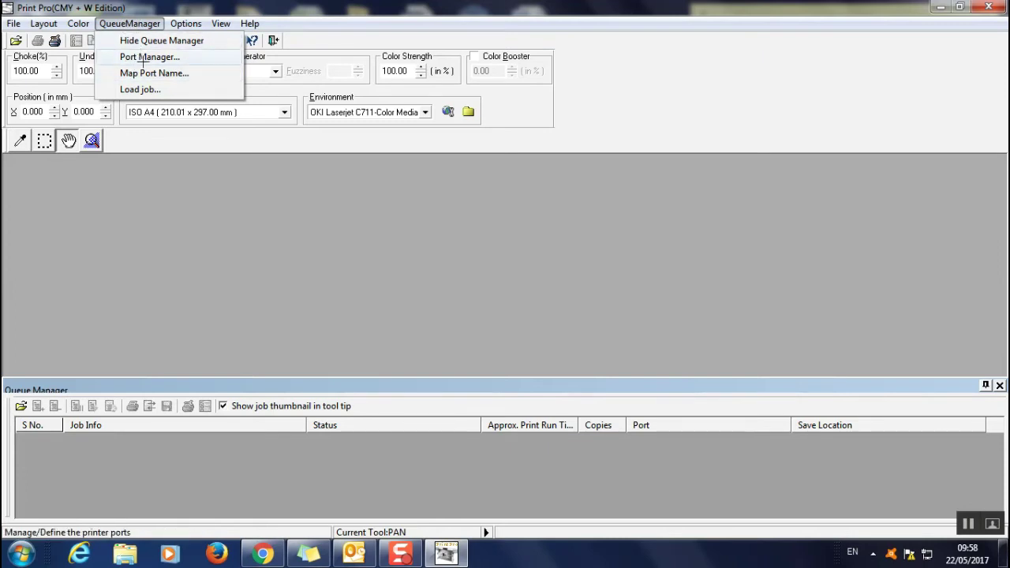
pyautogui.click(142, 57)
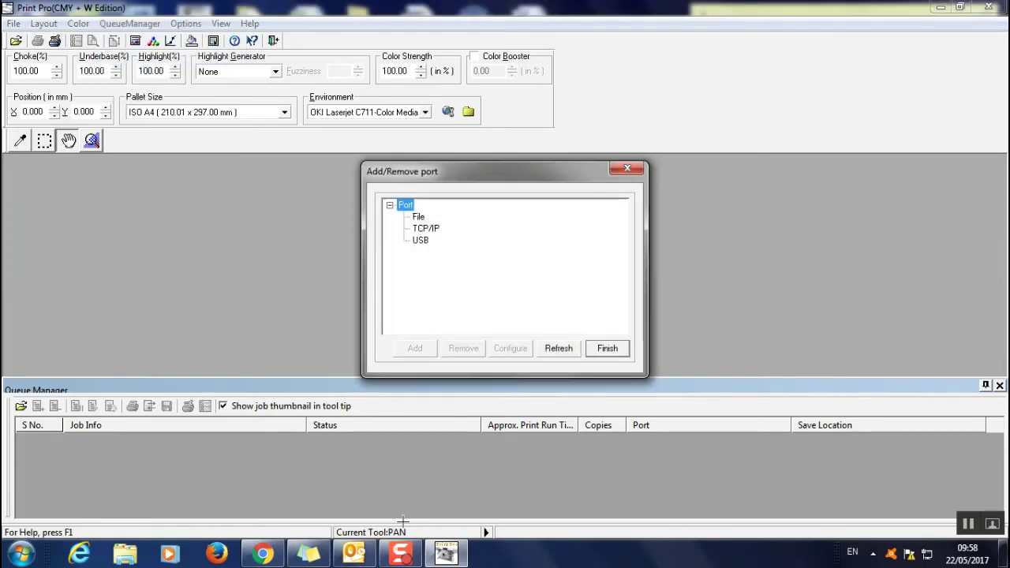
pyautogui.click(424, 229)
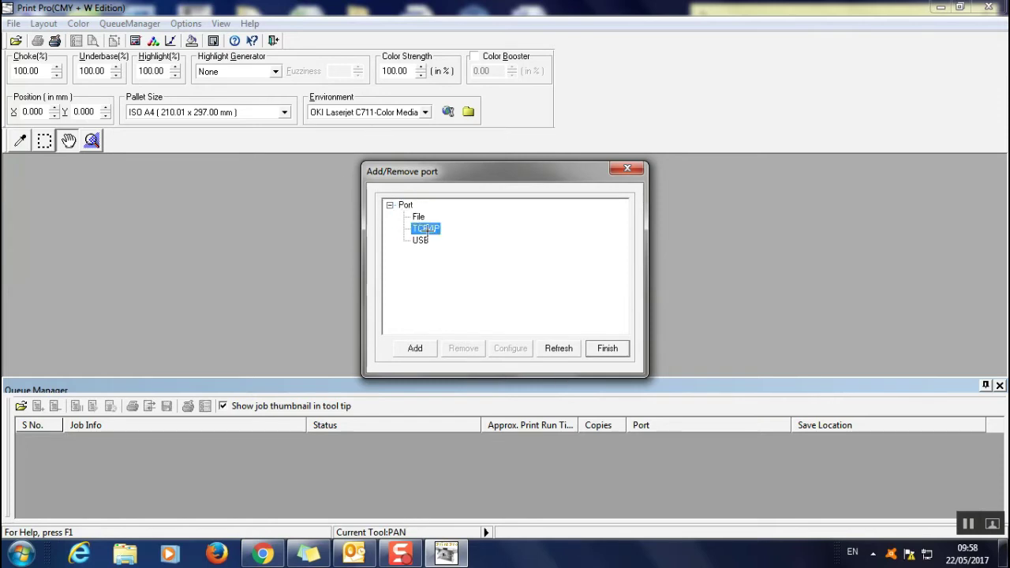
pyautogui.click(419, 348)
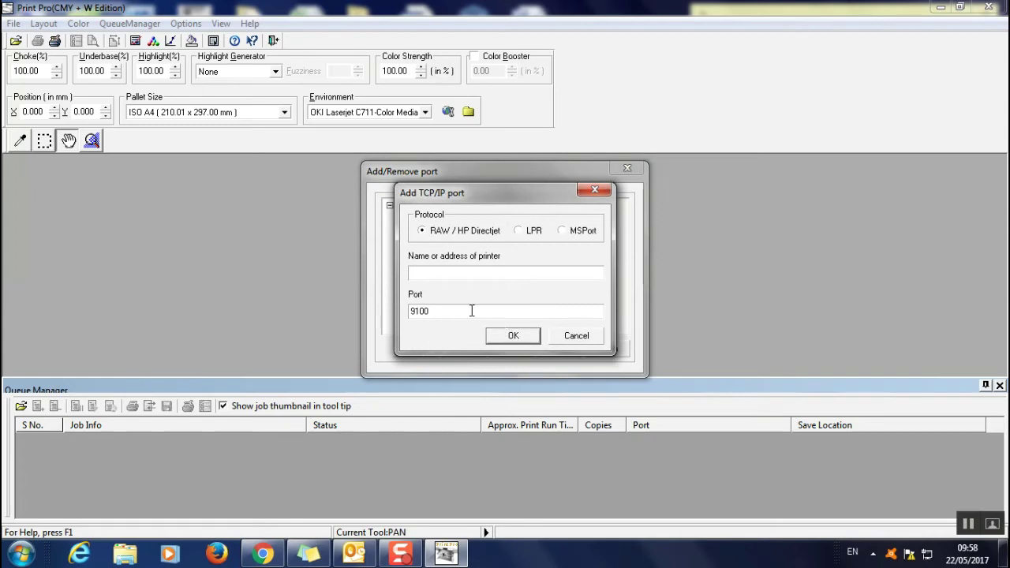
pyautogui.click(425, 279)
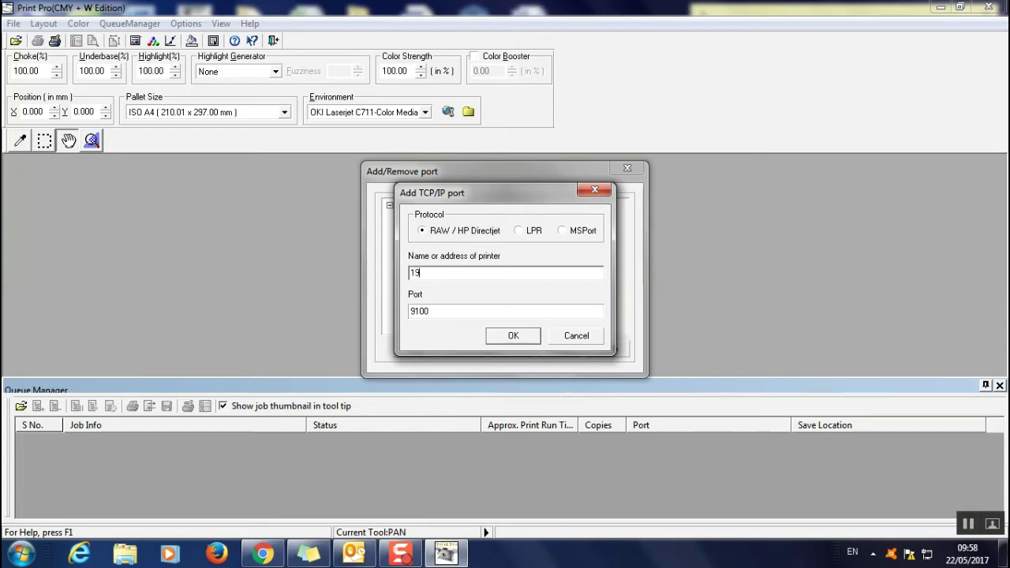
pyautogui.write('192.16')
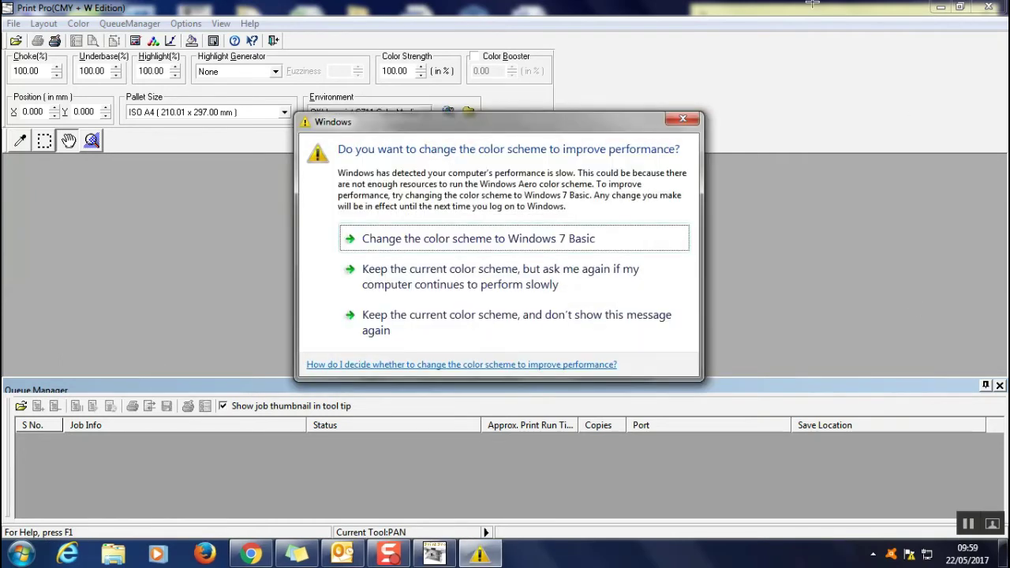
pyautogui.click(404, 321)
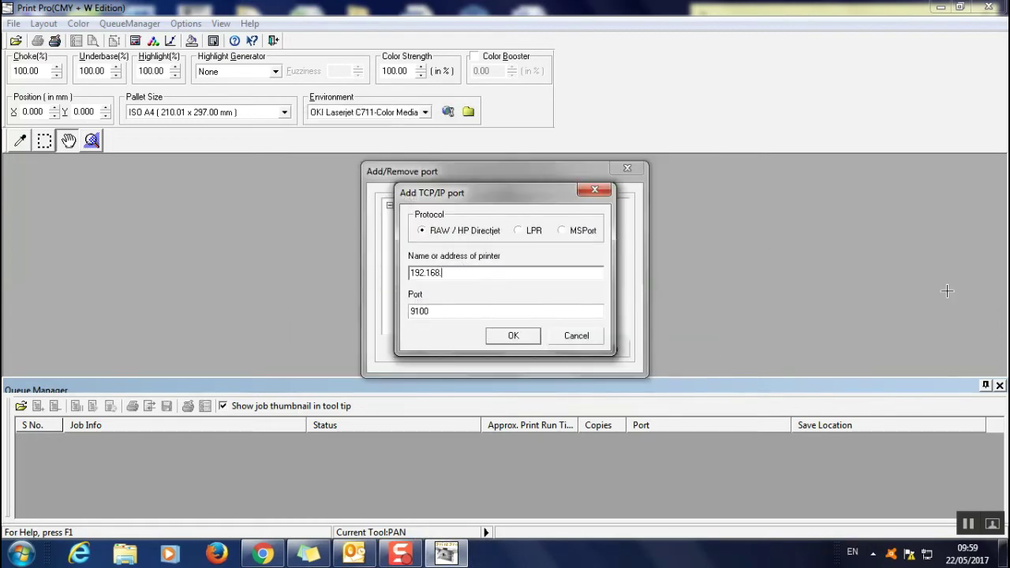
pyautogui.write('0.101')
# - Register the 192.168.0.101 port despite the connection warning, keeping default retry and timeout values
pyautogui.click(500, 337)
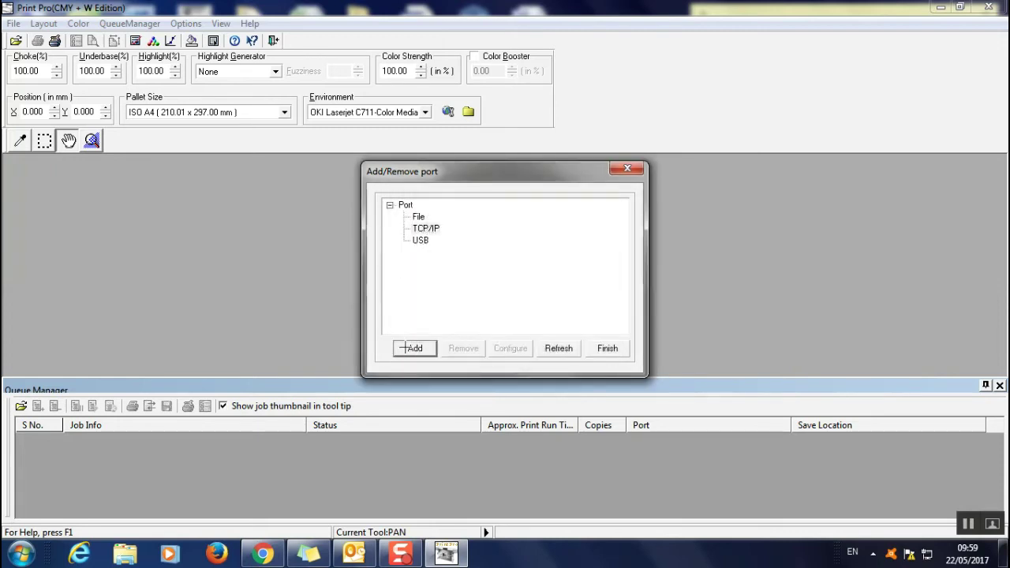
pyautogui.click(599, 350)
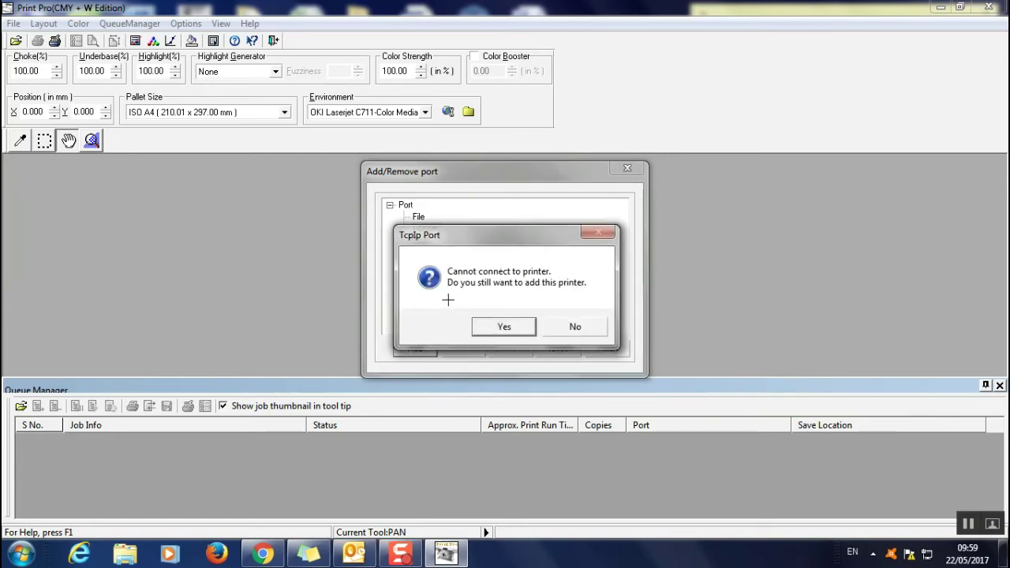
pyautogui.click(506, 330)
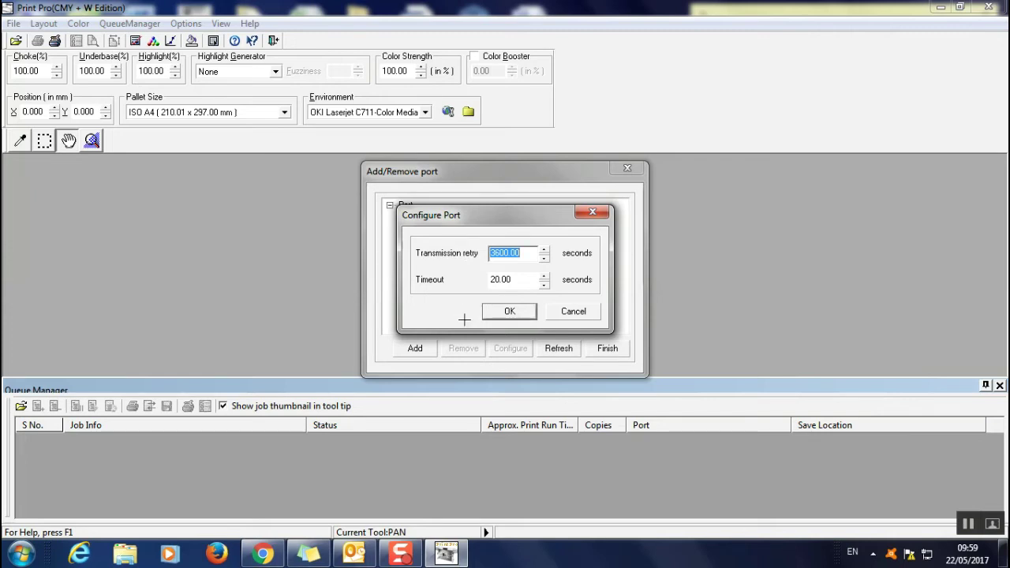
pyautogui.click(500, 315)
pyautogui.moveTo(506, 213); pyautogui.dragTo(767, 210)
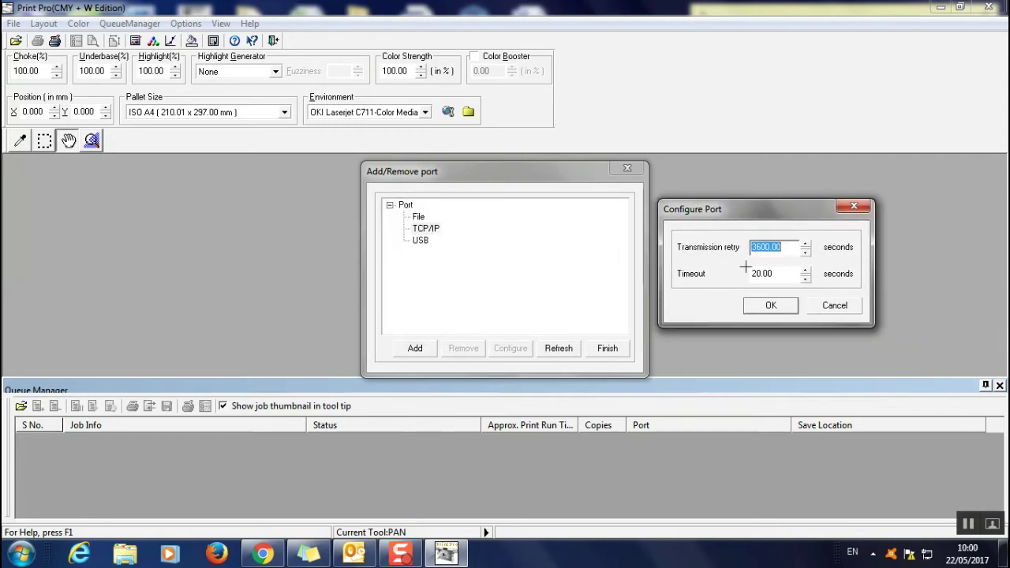
pyautogui.moveTo(777, 211); pyautogui.dragTo(700, 134)
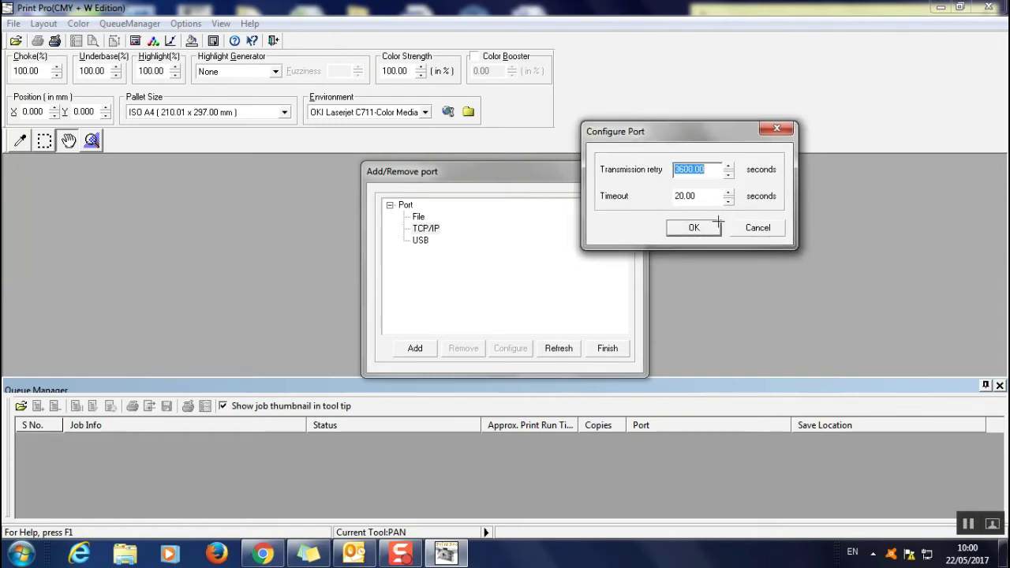
pyautogui.click(695, 228)
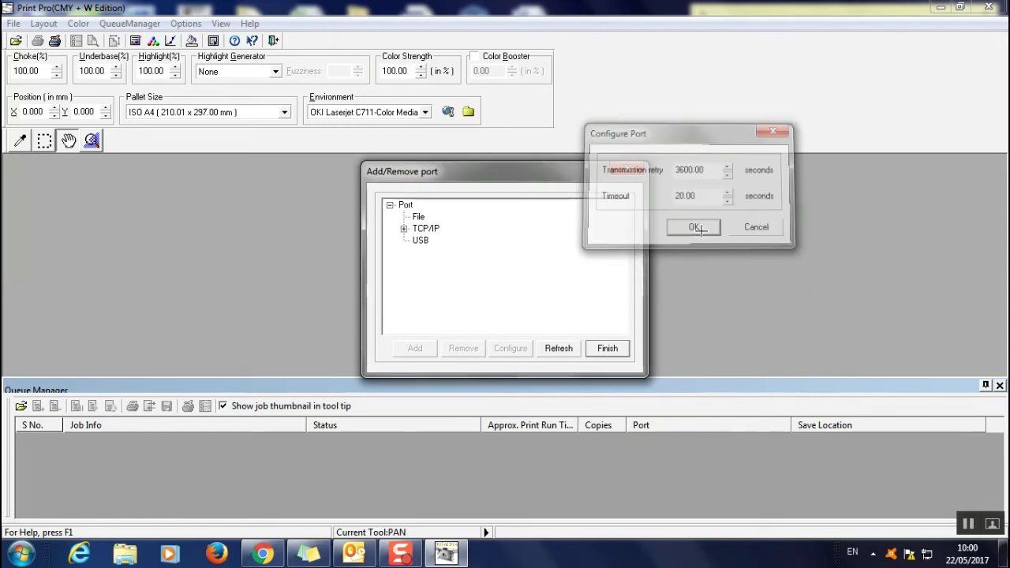
pyautogui.click(608, 348)
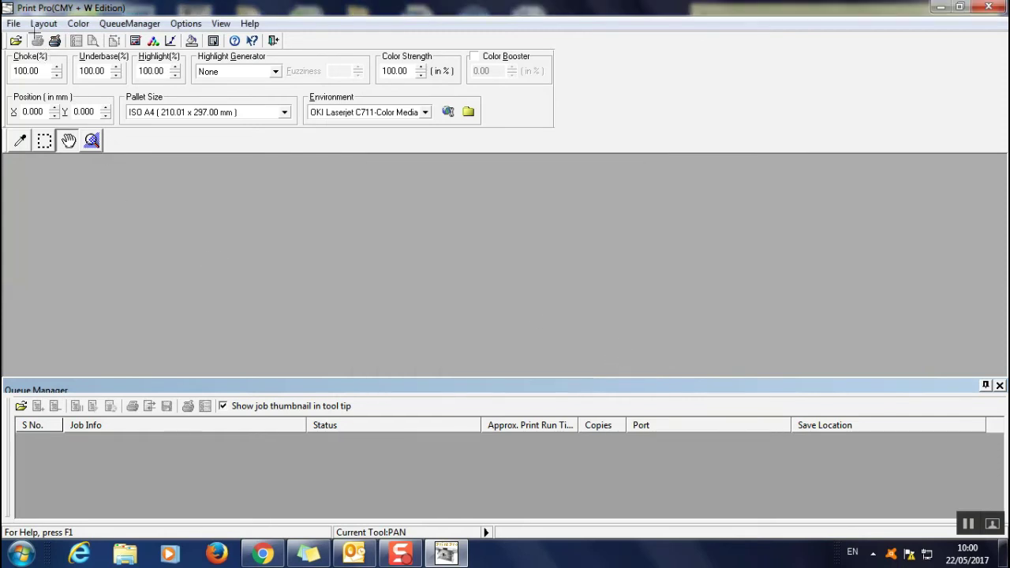
# - Choose '192.168.0.101 , 9100 ( TCP/IP , RAW )' as the selected port in Print Setup
pyautogui.click(54, 41)
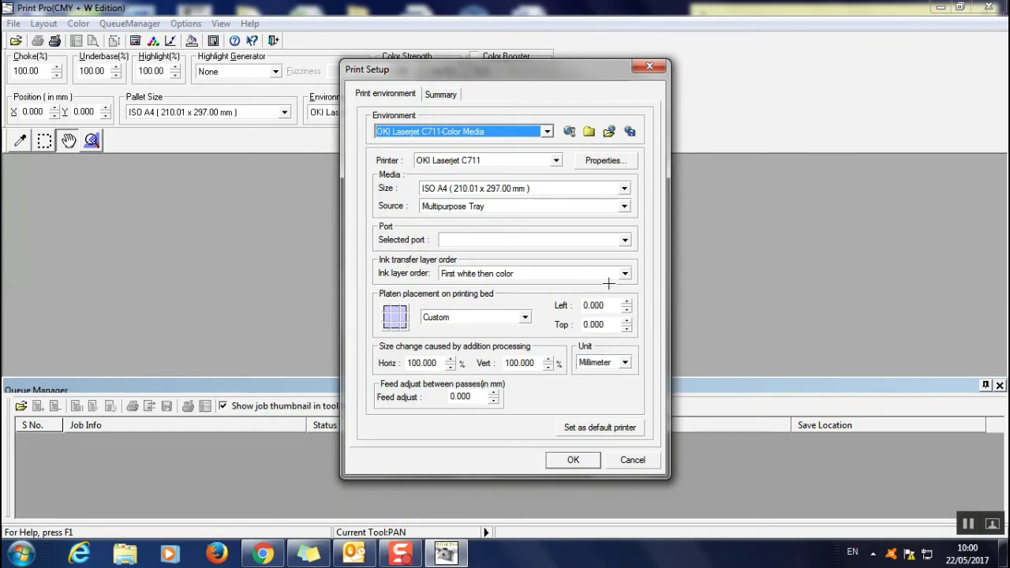
pyautogui.click(624, 240)
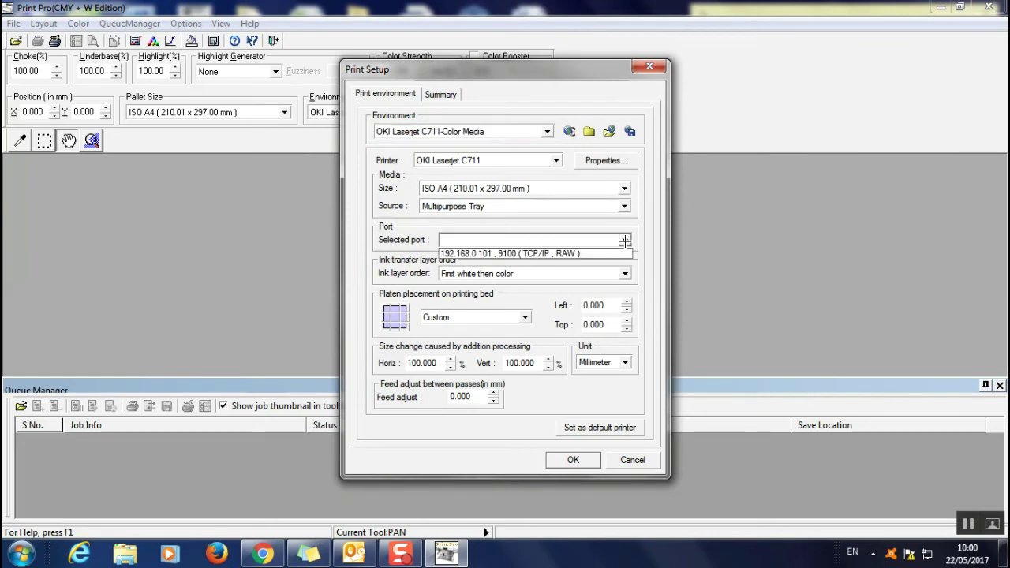
pyautogui.click(474, 253)
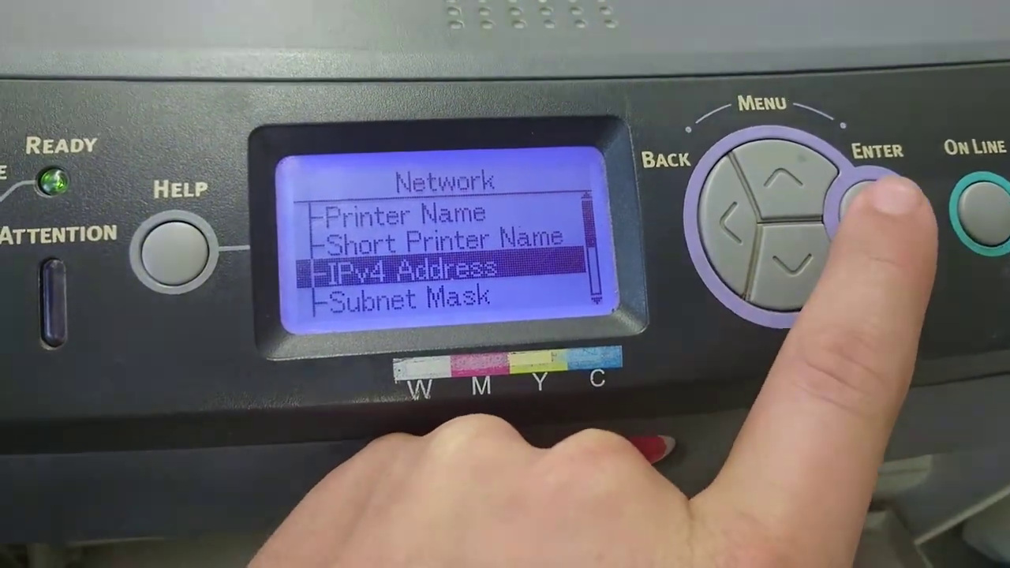
# - Open the IPv4 Address entry in the printer panel's Network menu
pyautogui.press('Return')
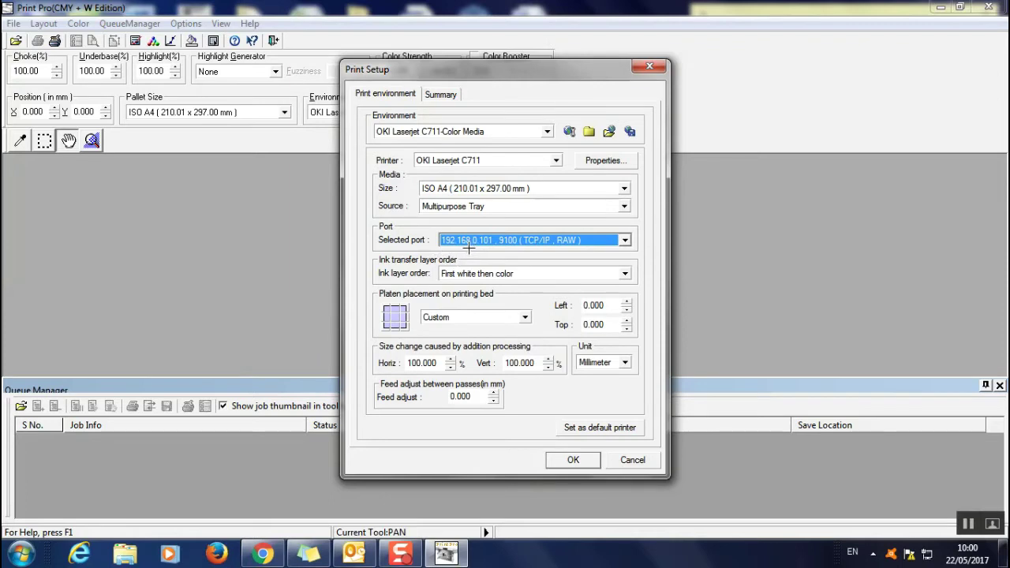
# - Save the Print Setup with the 192.168.0.101, 9100 TCP/IP RAW port and ISO A4 media
pyautogui.click(574, 460)
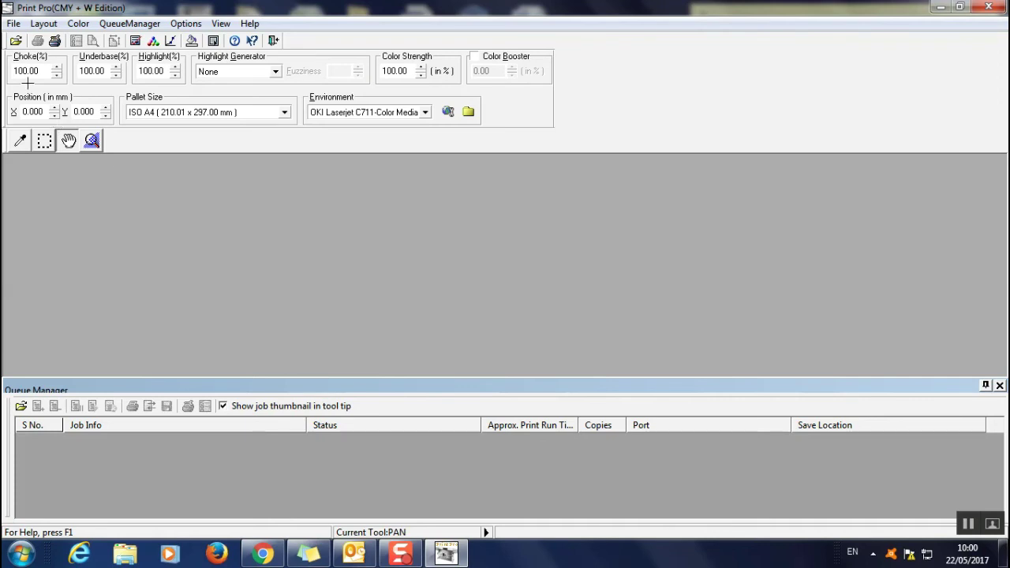
pyautogui.click(14, 24)
pyautogui.click(54, 41)
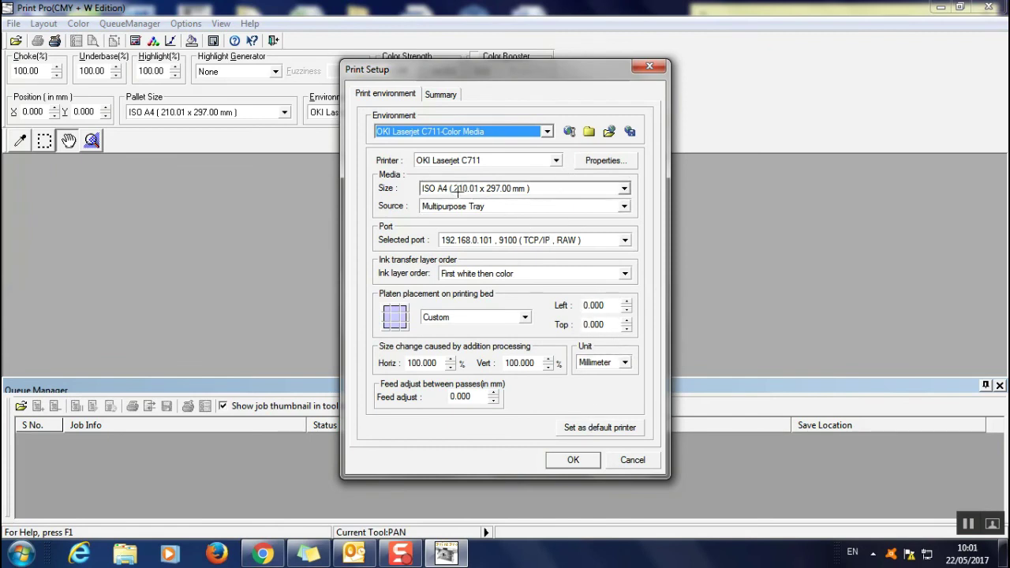
pyautogui.click(617, 162)
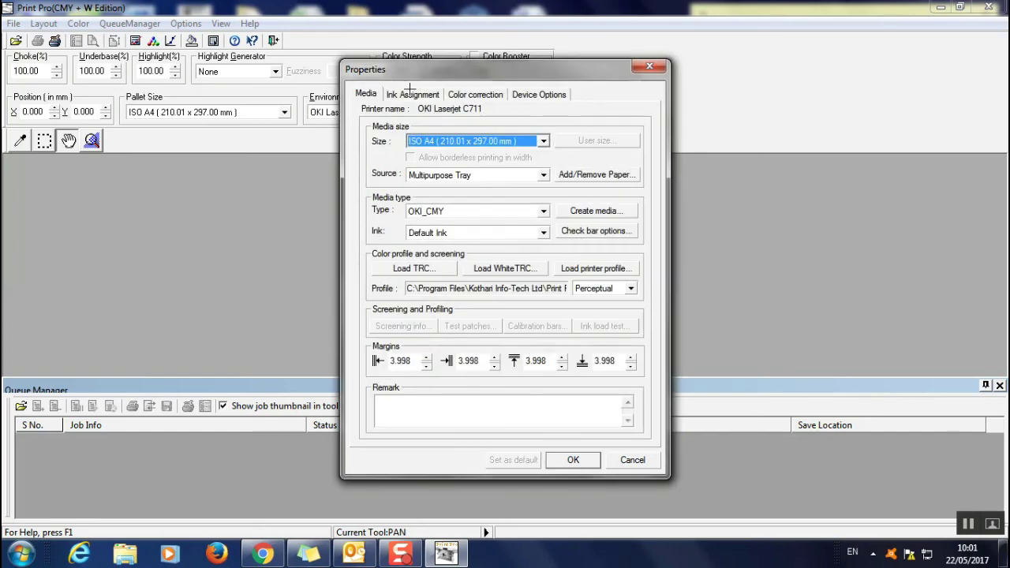
pyautogui.click(409, 95)
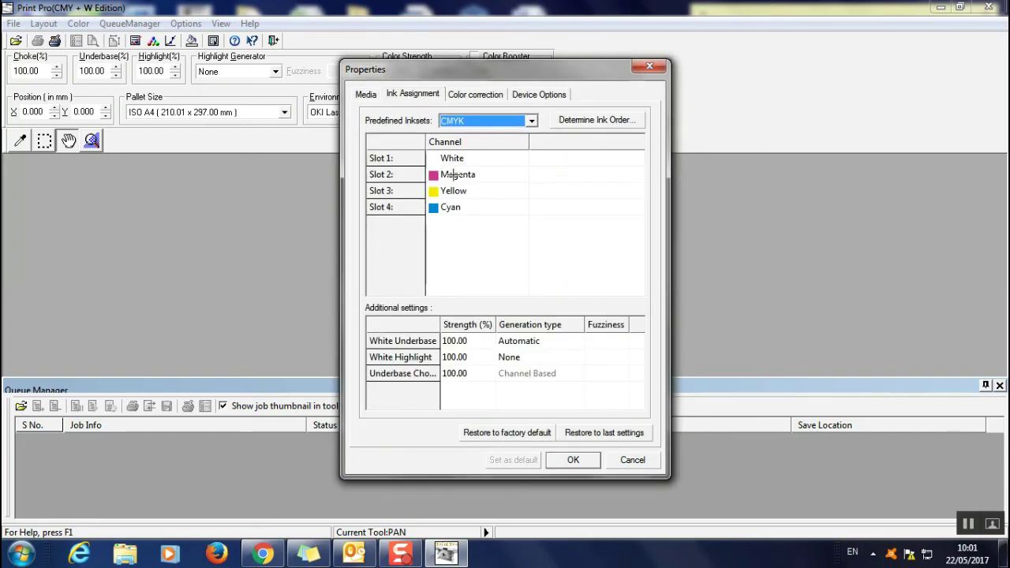
pyautogui.click(538, 94)
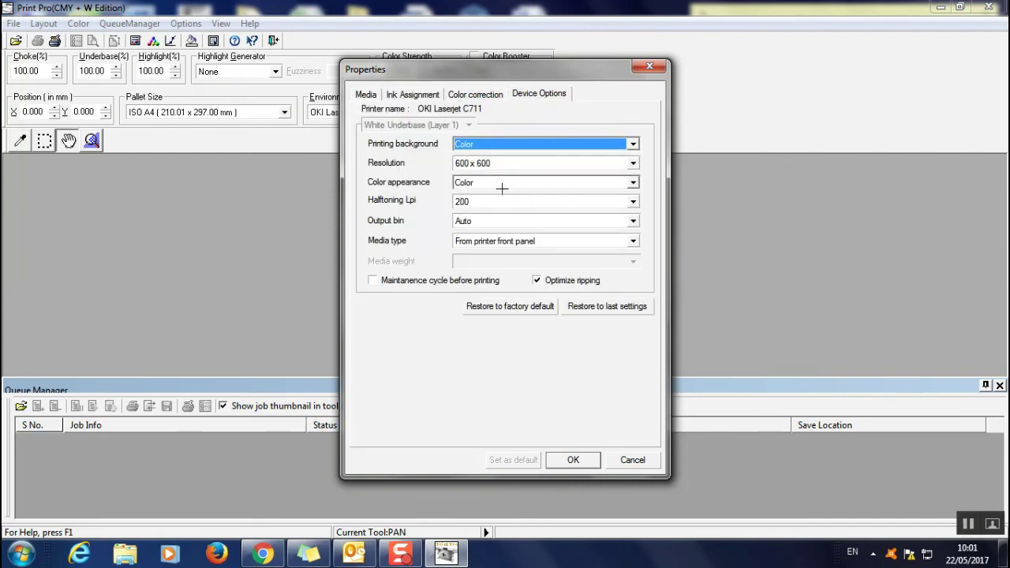
pyautogui.click(574, 459)
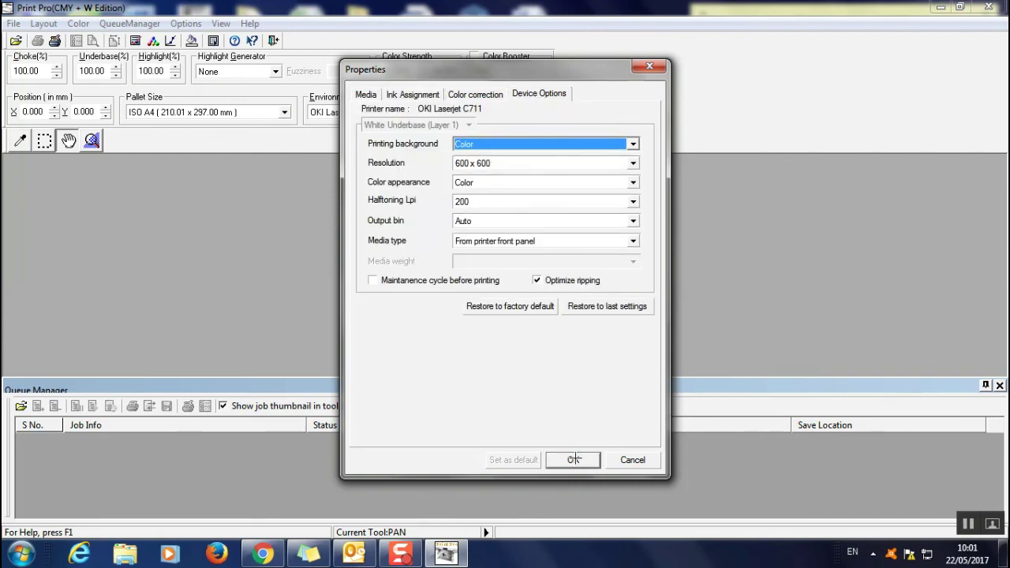
pyautogui.click(652, 71)
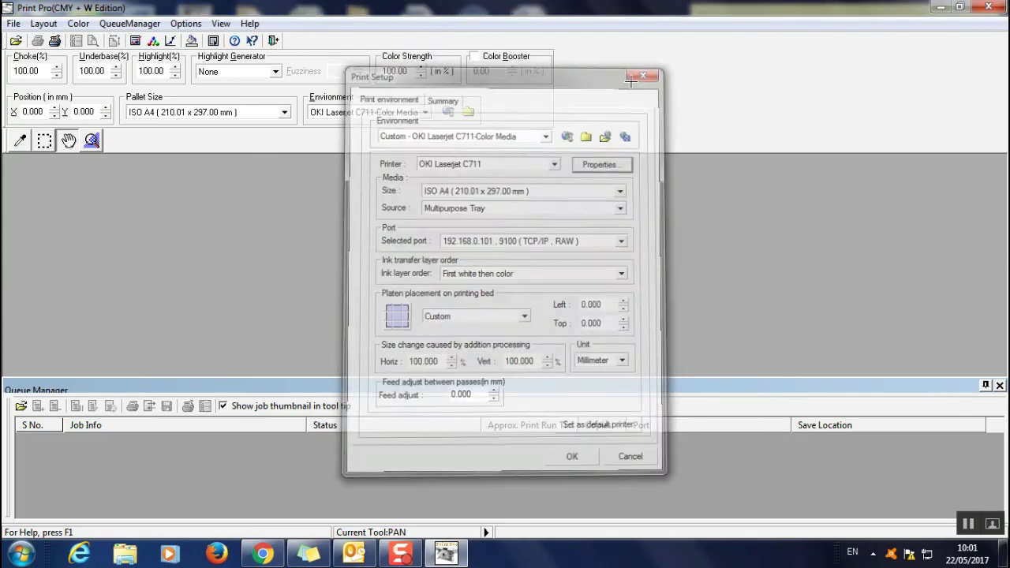